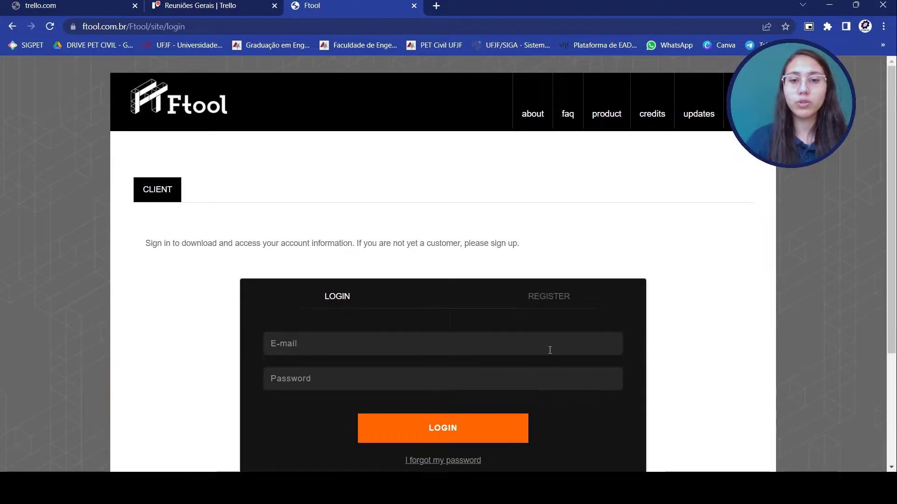
# - Open the new-customer registration form on the Ftool site and review its fields
pyautogui.click(553, 239)
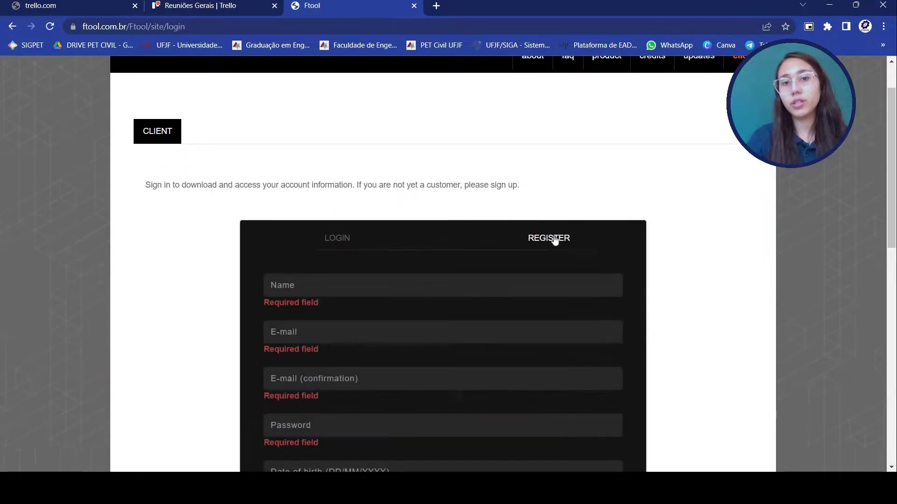
pyautogui.scroll(-2, 343, 256)
pyautogui.scroll(-6, 344, 261)
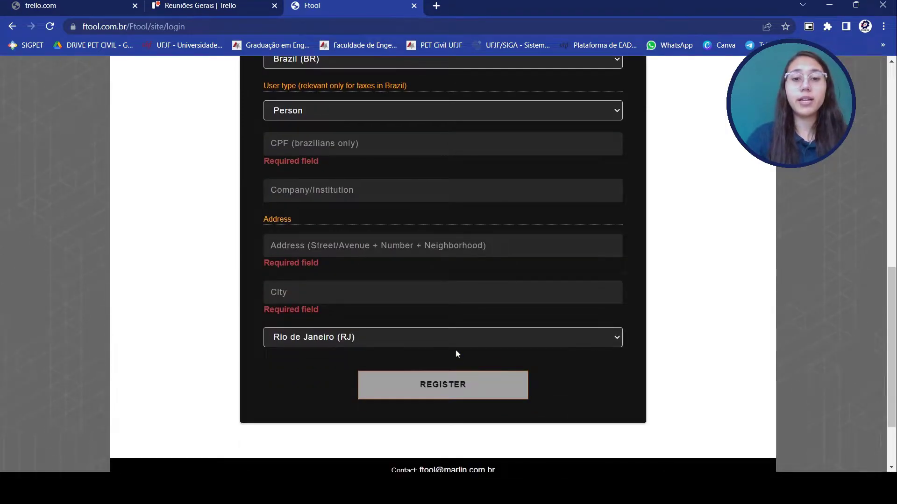
pyautogui.scroll(9, 456, 350)
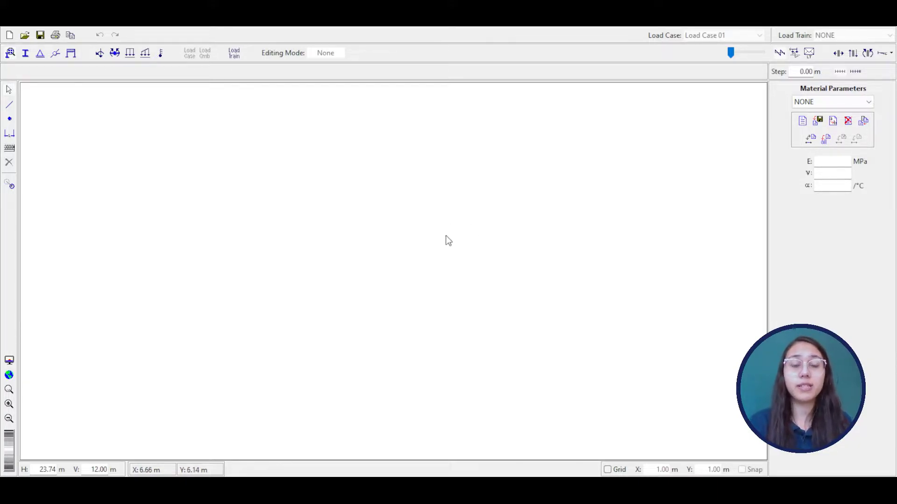
# - In the Ftool desktop program, open the units and number formatting settings and examine the length and displacement unit and format options
pyautogui.click(64, 60)
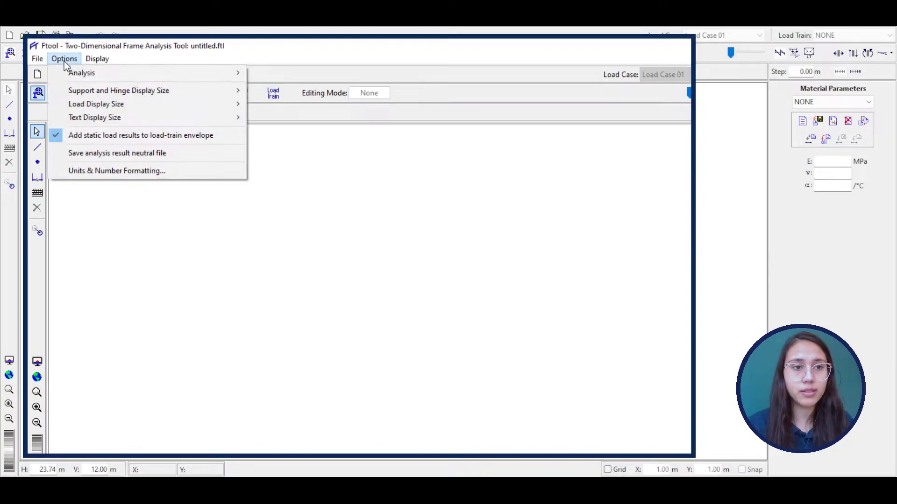
pyautogui.click(102, 171)
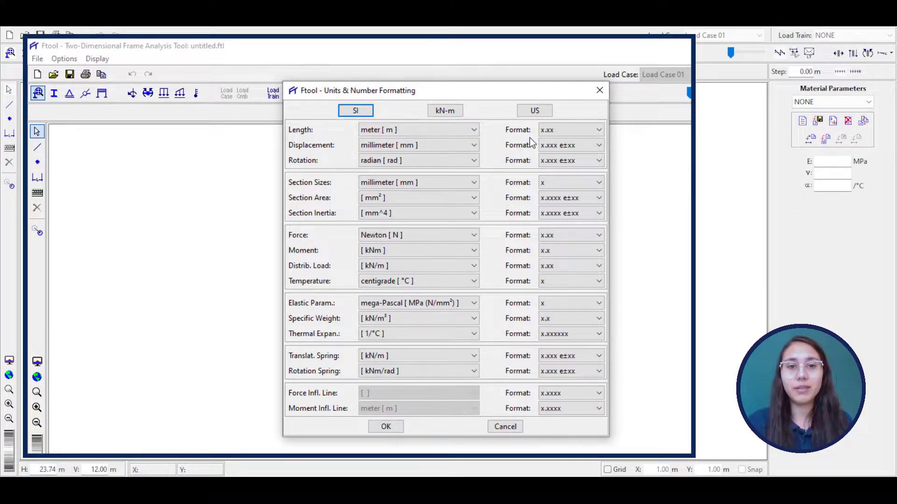
pyautogui.moveTo(443, 89); pyautogui.dragTo(363, 85)
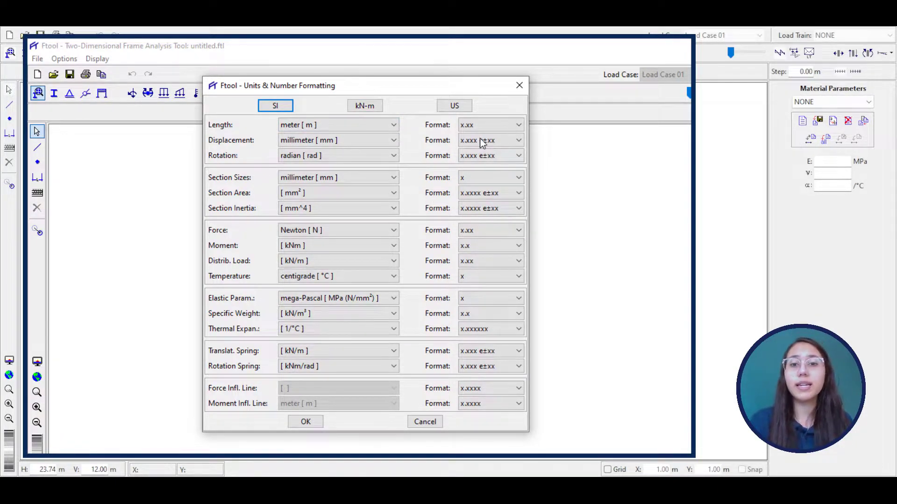
pyautogui.click(476, 124)
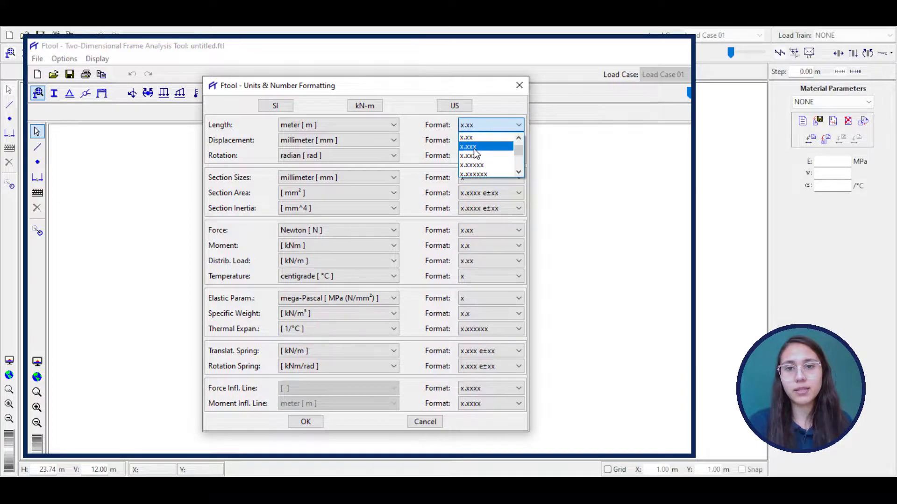
pyautogui.click(476, 125)
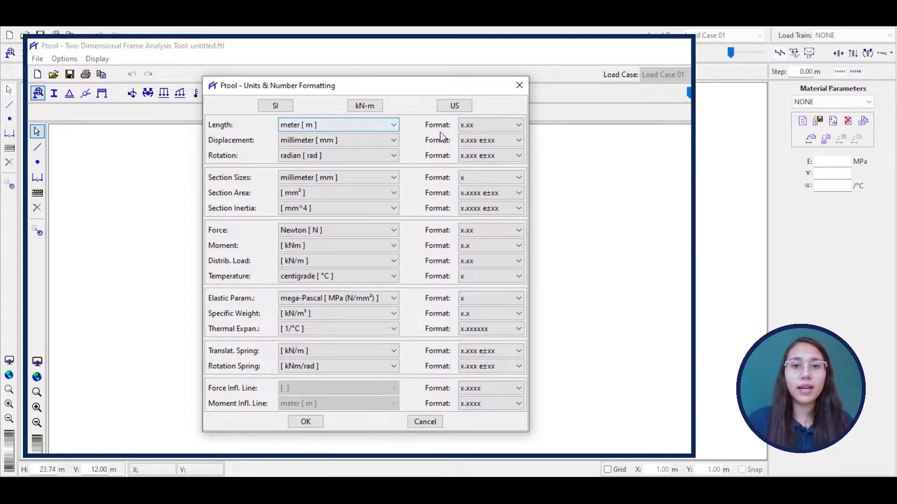
pyautogui.click(394, 125)
pyautogui.click(350, 137)
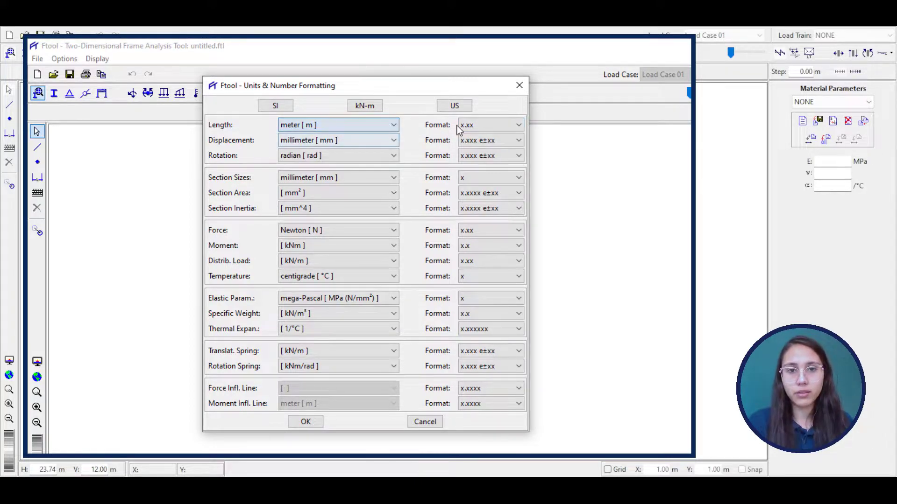
pyautogui.click(474, 140)
pyautogui.click(475, 138)
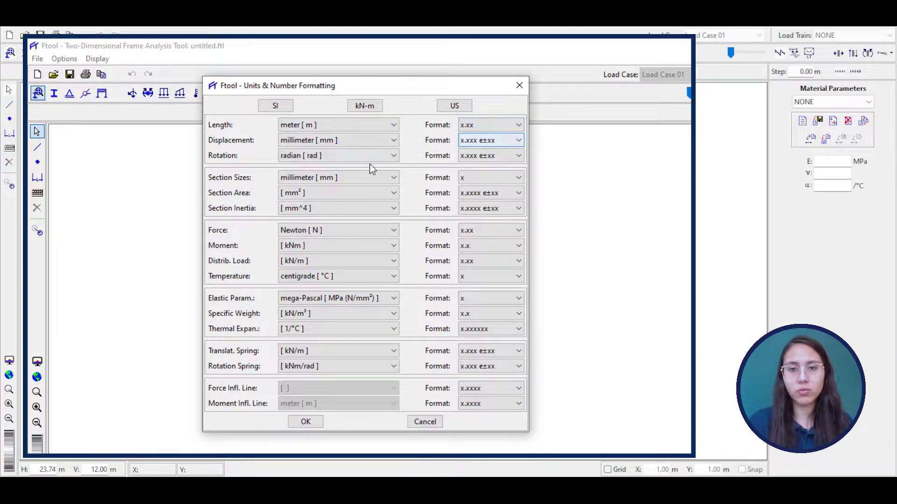
# - Examine the unit and number format options for force, and accept the units settings
pyautogui.click(325, 229)
pyautogui.click(324, 229)
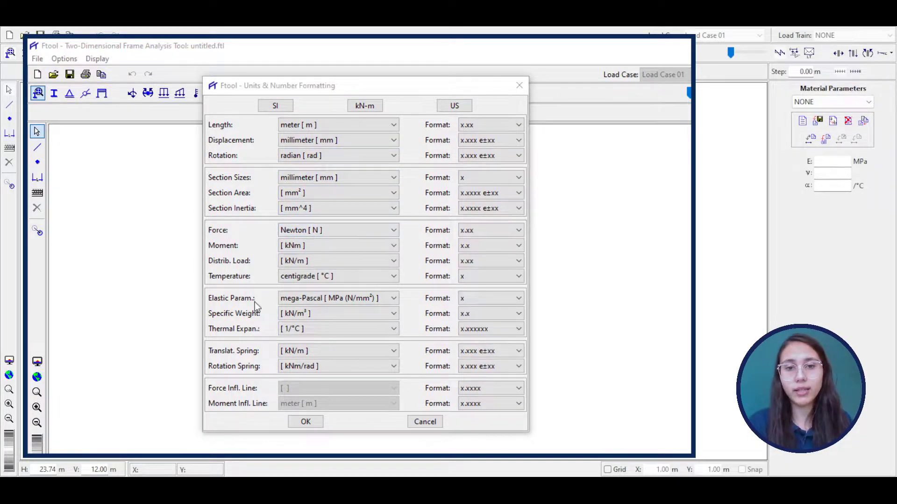
pyautogui.click(467, 231)
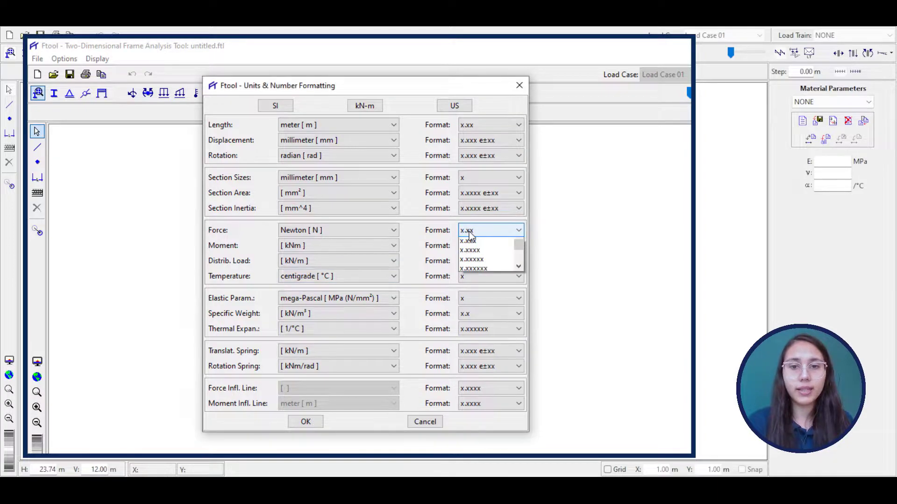
pyautogui.click(473, 243)
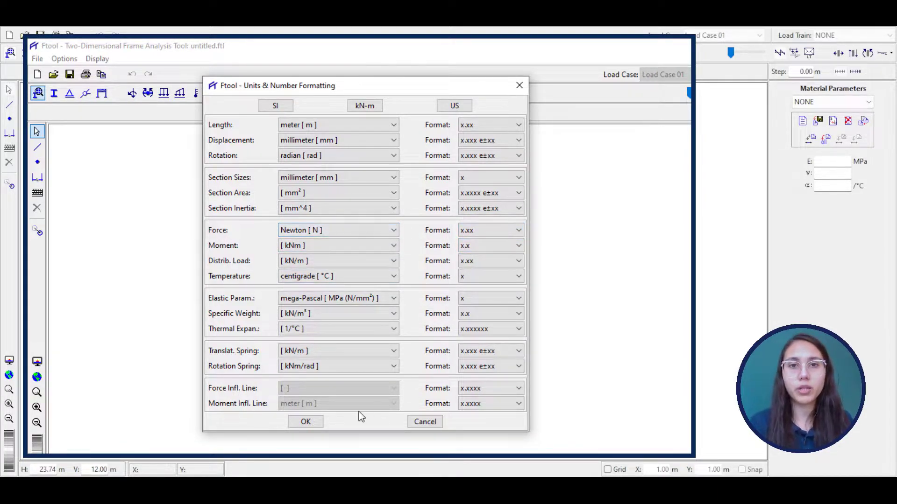
pyautogui.click(313, 422)
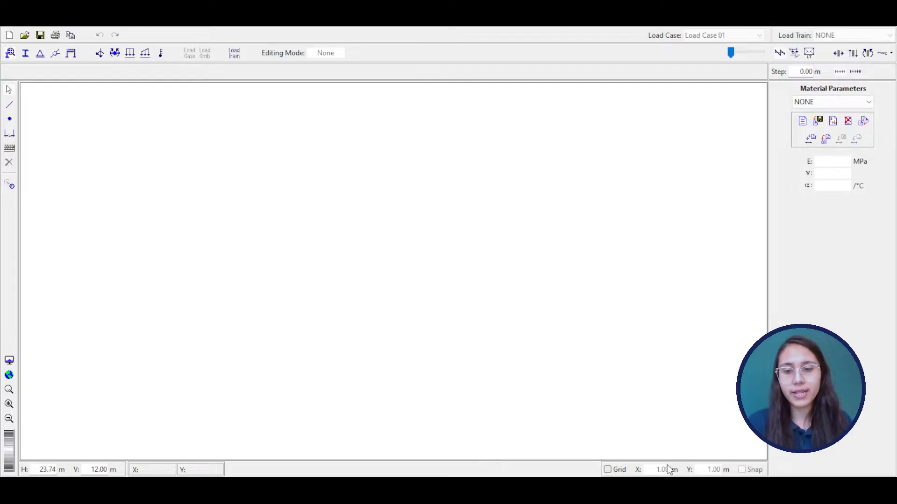
# - Turn on the drawing grid with snapping and inspect the grid points in the canvas
pyautogui.click(607, 470)
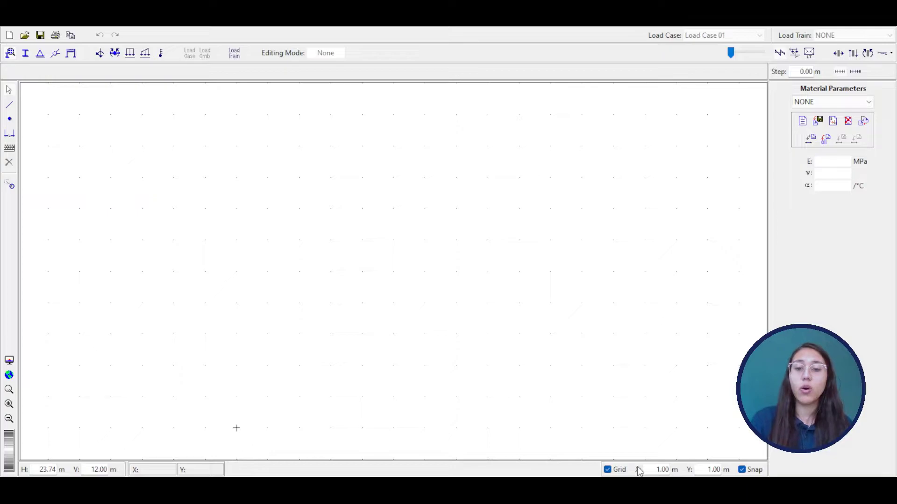
pyautogui.scroll(1, 280, 204)
pyautogui.scroll(1, 314, 219)
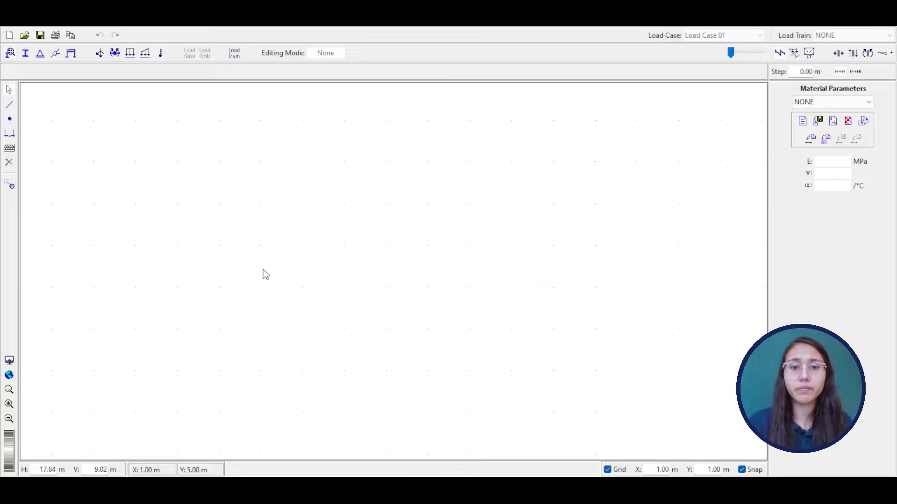
pyautogui.scroll(-3, 260, 274)
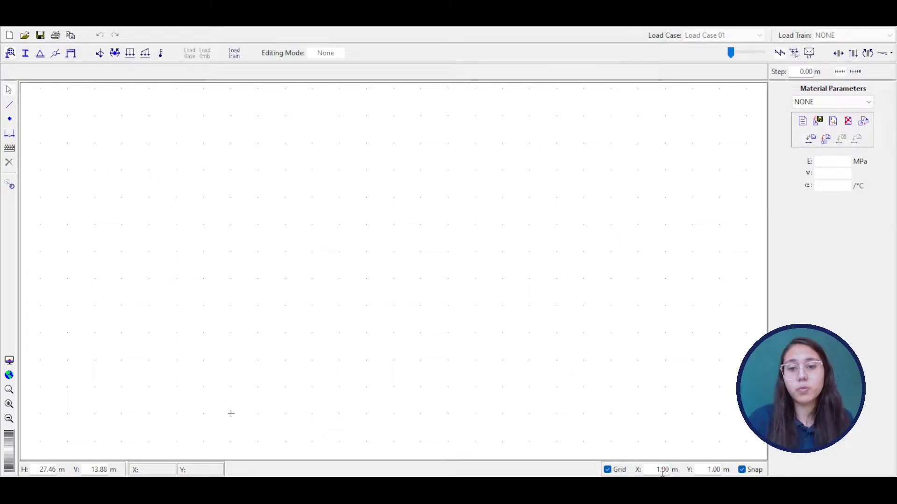
# - Set the grid spacing to 0.5 m in both X and Y
pyautogui.moveTo(657, 468); pyautogui.dragTo(673, 462)
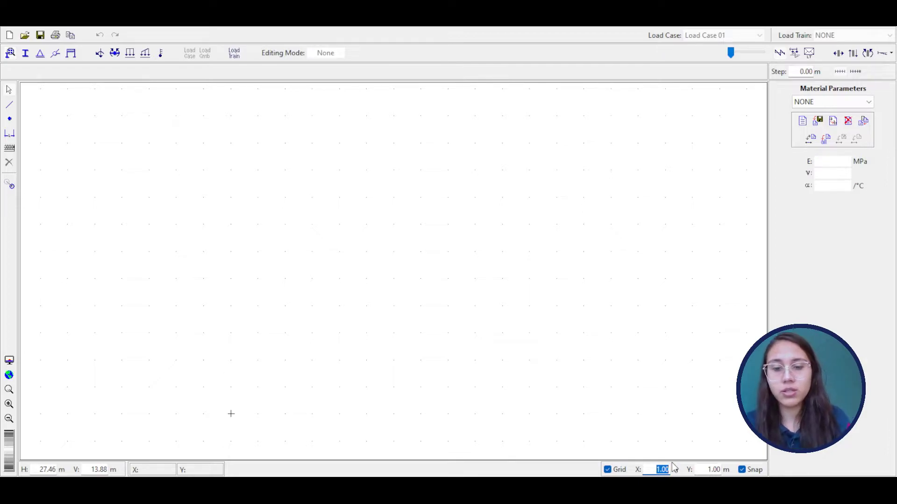
pyautogui.write('0.5')
pyautogui.moveTo(706, 470); pyautogui.dragTo(726, 473)
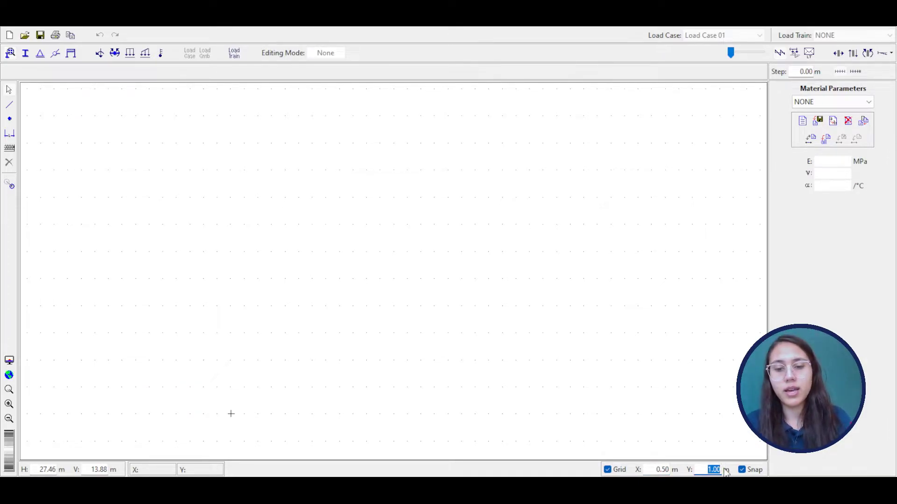
pyautogui.write('0.5')
pyautogui.press('Return')
pyautogui.scroll(1, 259, 234)
pyautogui.scroll(-5, 259, 236)
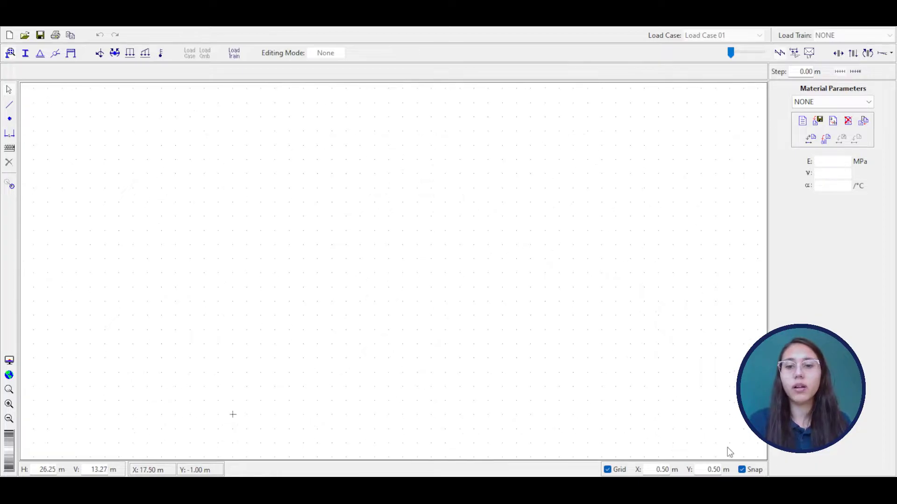
# - Return the grid spacing to 1 m in both X and Y
pyautogui.doubleClick(671, 470)
pyautogui.write('1.')
pyautogui.doubleClick(706, 470)
pyautogui.write('1')
pyautogui.press('Return')
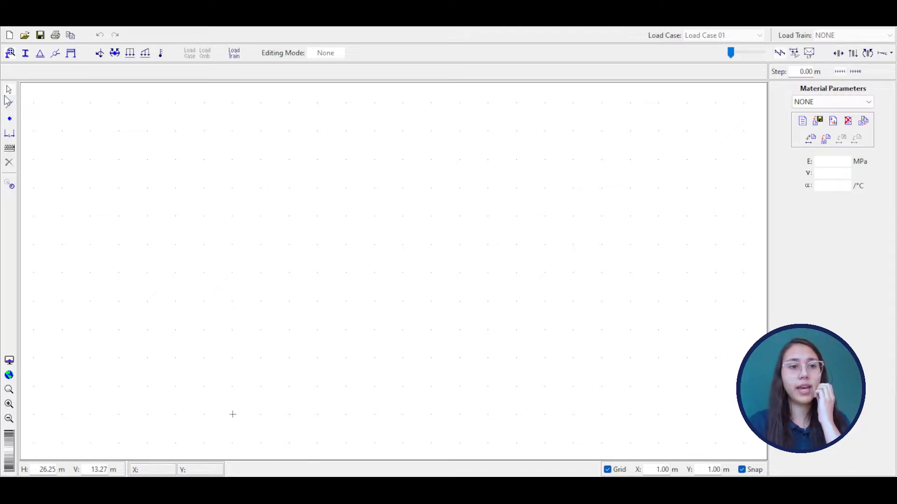
# - Draw a 16 m horizontal member from X -4, Y 6 m to X 12, Y 6 m as the truss's bottom chord
pyautogui.click(10, 107)
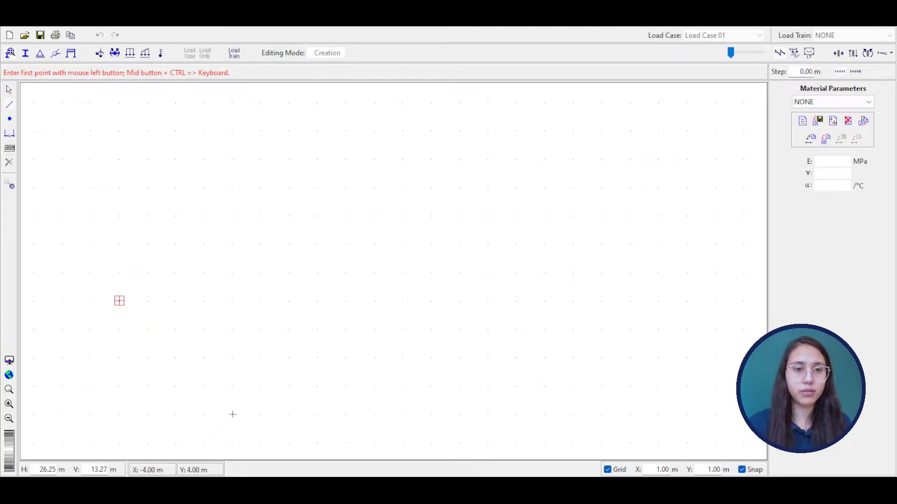
pyautogui.click(118, 244)
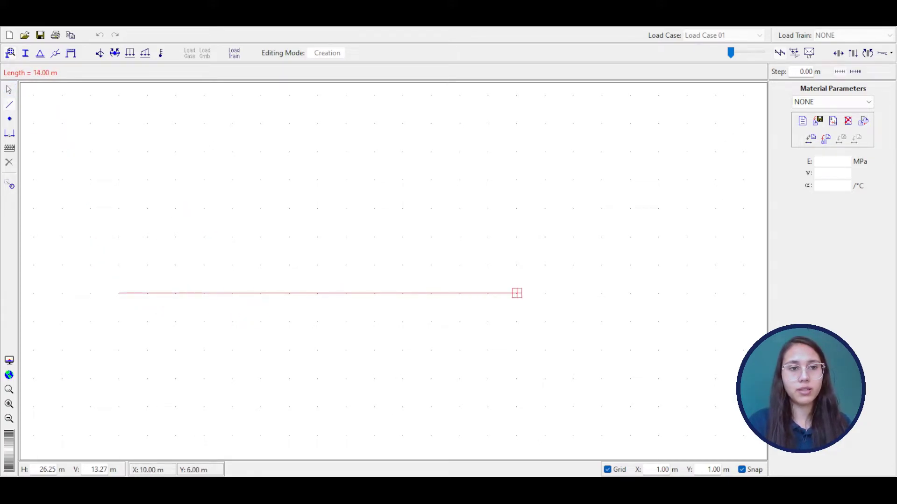
pyautogui.click(573, 294)
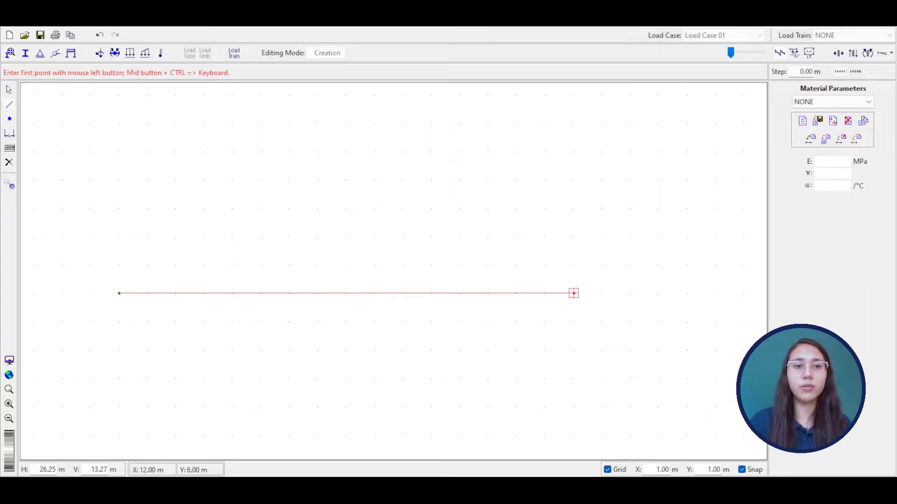
# - Divide the bottom chord into four 4 m segments by drawing members along it that end at X 0, 4 and 8 m
pyautogui.scroll(-2, 150, 238)
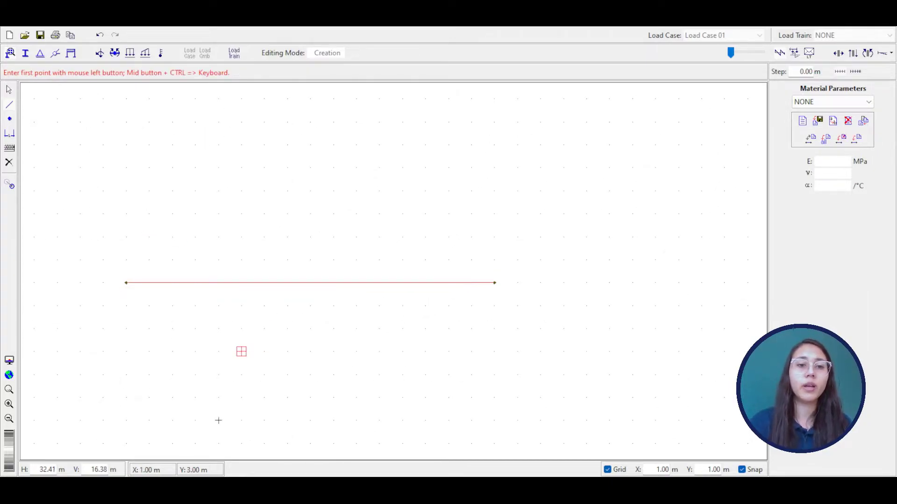
pyautogui.moveTo(274, 361); pyautogui.dragTo(343, 328)
pyautogui.scroll(1, 263, 273)
pyautogui.moveTo(355, 238); pyautogui.dragTo(331, 279)
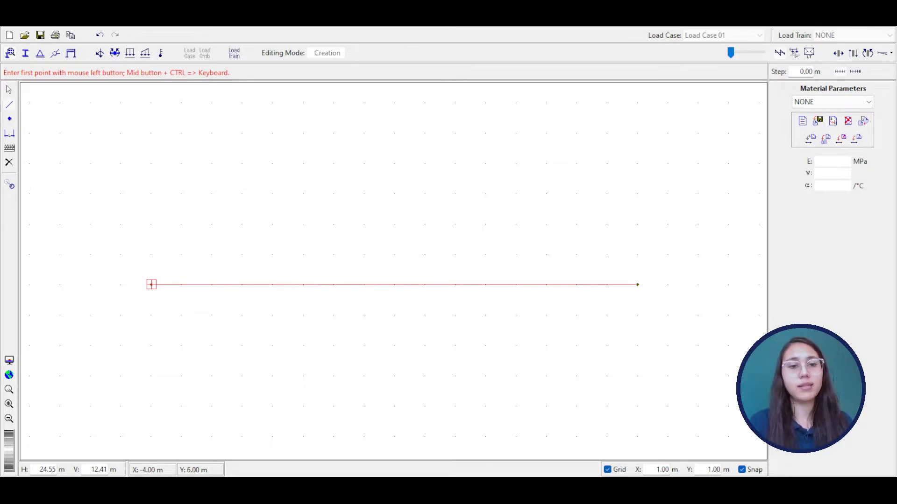
pyautogui.click(151, 285)
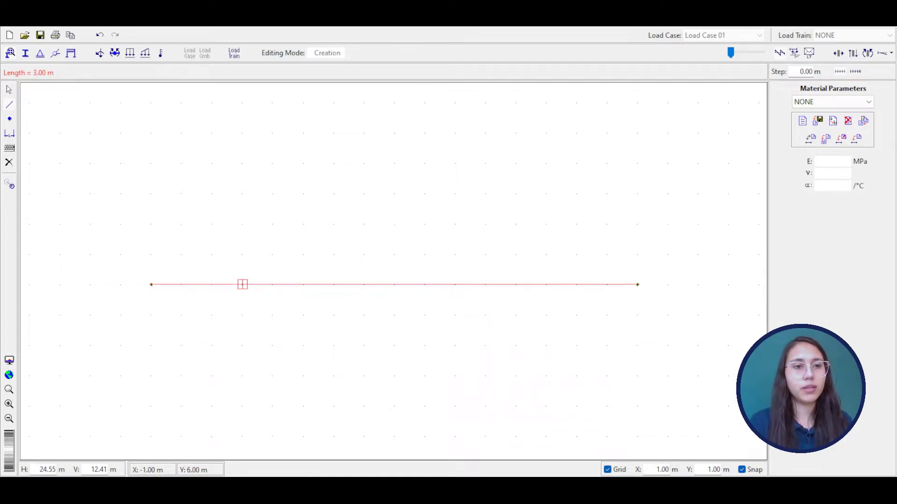
pyautogui.click(273, 285)
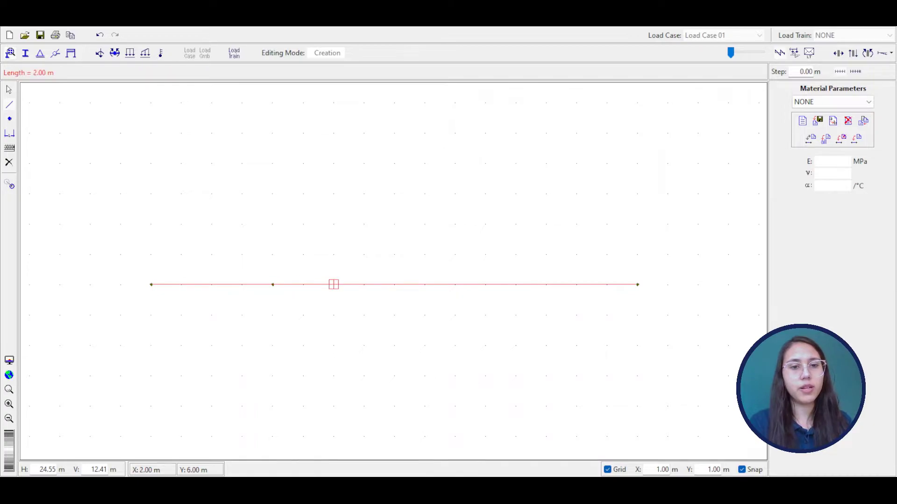
pyautogui.click(394, 285)
pyautogui.click(395, 284)
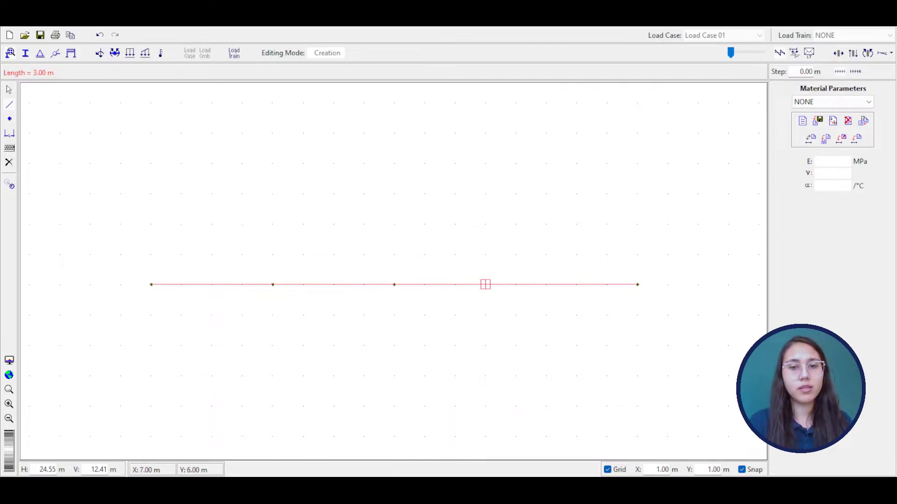
pyautogui.click(516, 285)
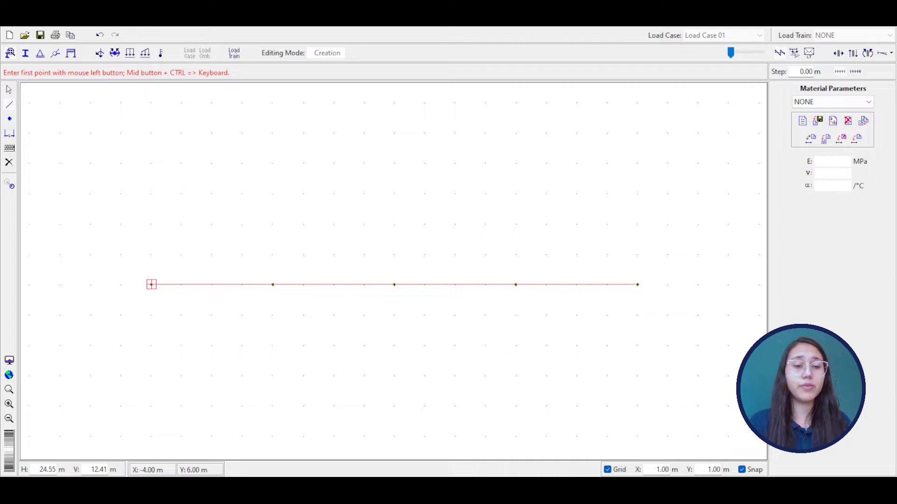
# - Draw a 3 m vertical member up from the chord's left end and the first pair of diagonals, meeting at X -2, Y 9 m
pyautogui.click(151, 285)
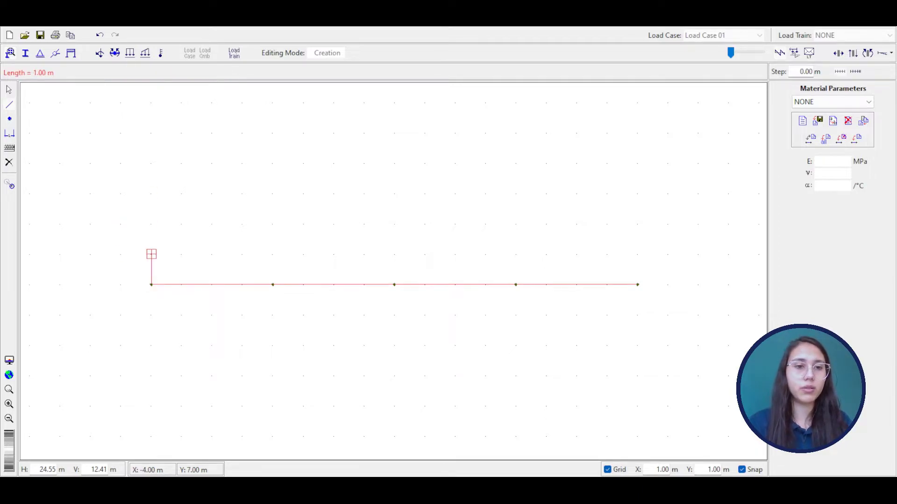
pyautogui.click(151, 193)
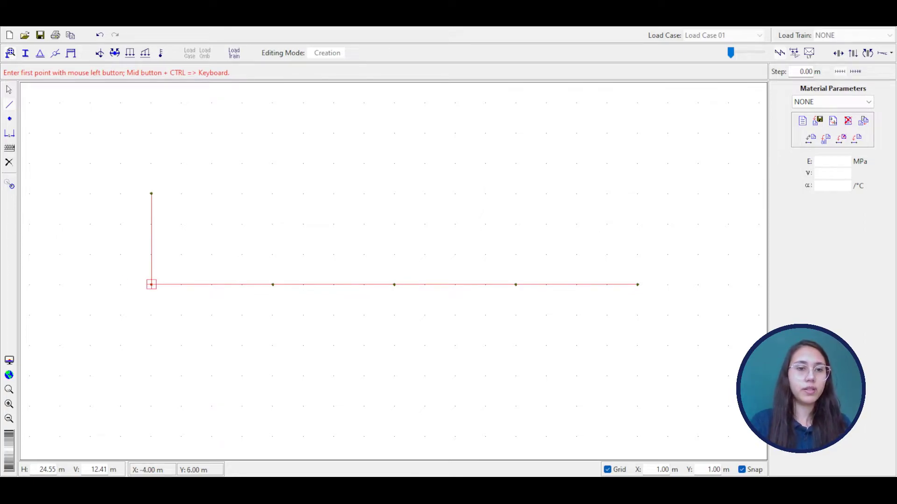
pyautogui.click(152, 284)
pyautogui.click(212, 193)
pyautogui.click(213, 193)
pyautogui.click(272, 285)
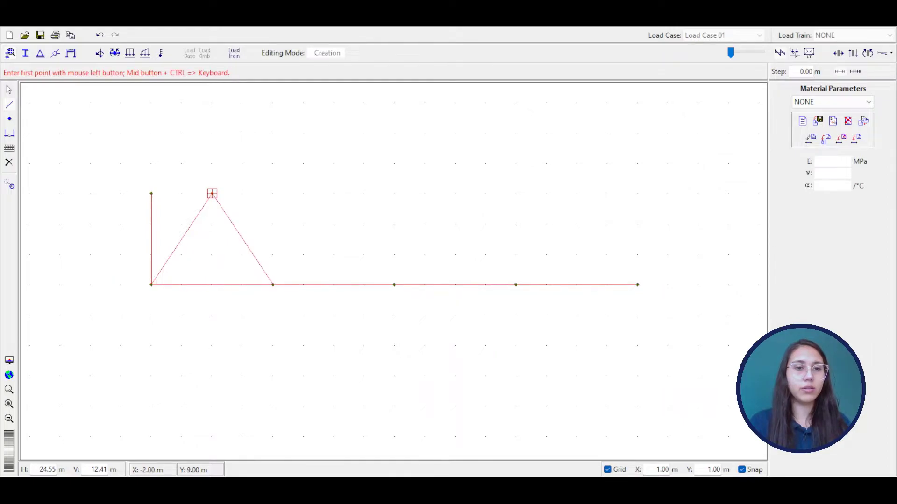
# - Draw the second and third pairs of diagonals from the bottom chord nodes, meeting at X 2 m and X 6 m, Y 9 m
pyautogui.click(273, 285)
pyautogui.click(334, 193)
pyautogui.click(395, 284)
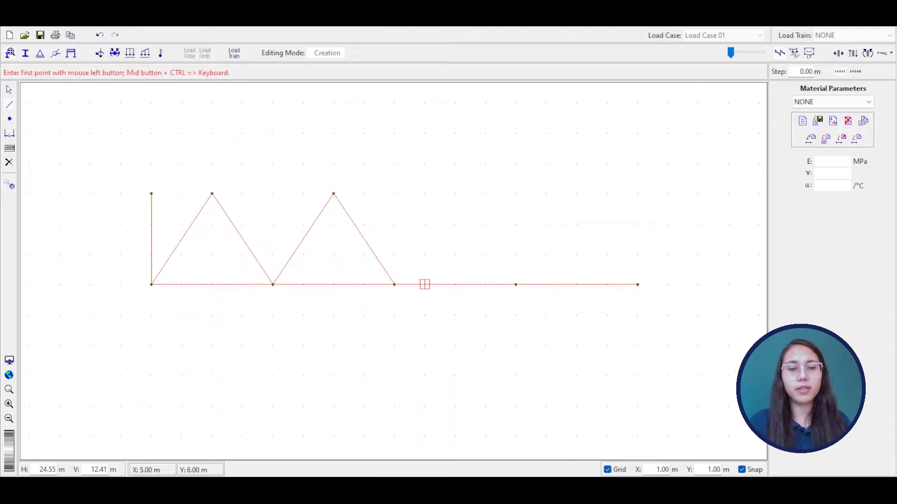
pyautogui.click(394, 284)
pyautogui.click(455, 194)
pyautogui.click(455, 193)
pyautogui.click(516, 285)
# - Draw the last pair of diagonals from X 8 m on the bottom chord, through X 10, Y 9 m, to the chord's end at X 12 m
pyautogui.click(516, 284)
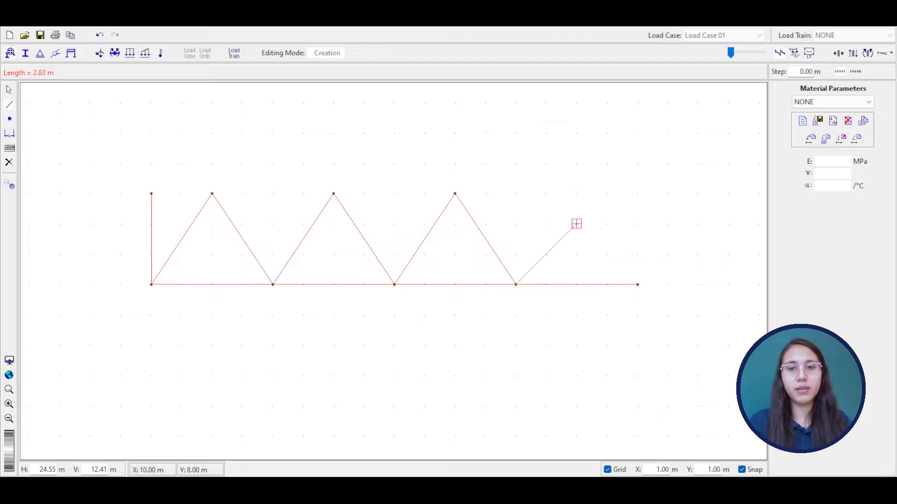
pyautogui.click(577, 194)
pyautogui.click(576, 194)
pyautogui.click(638, 284)
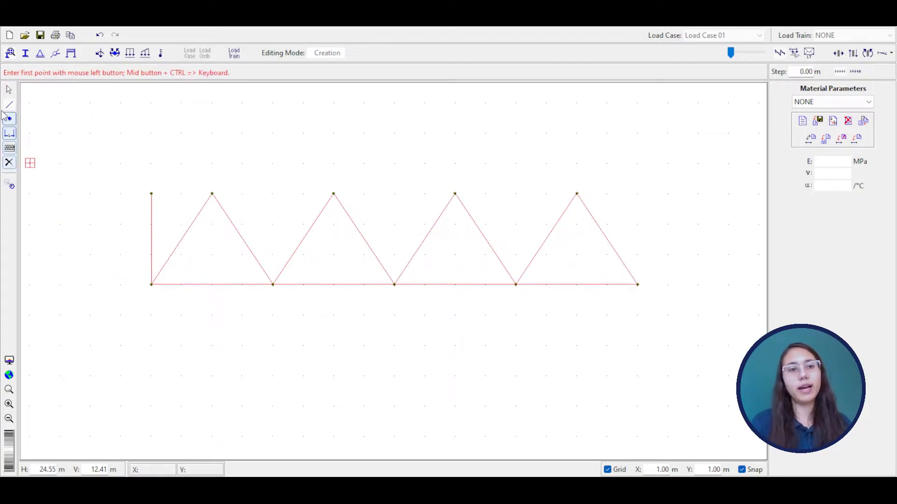
pyautogui.click(9, 90)
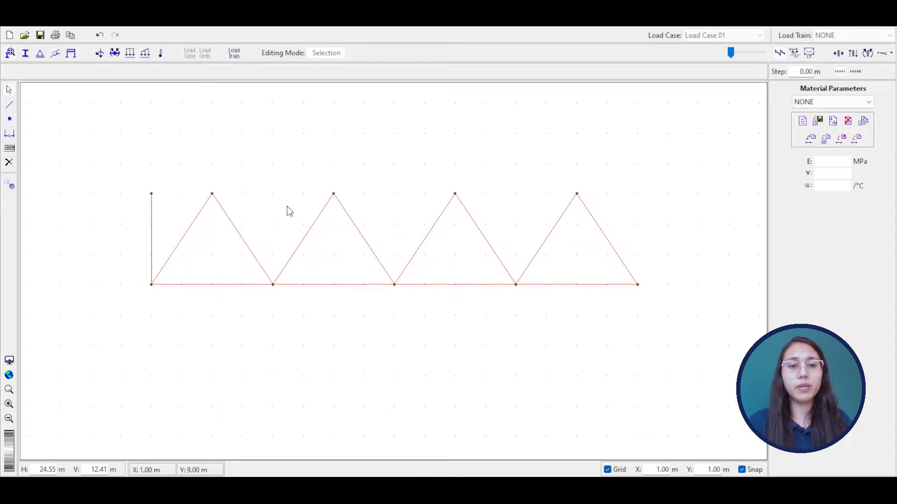
pyautogui.click(101, 168)
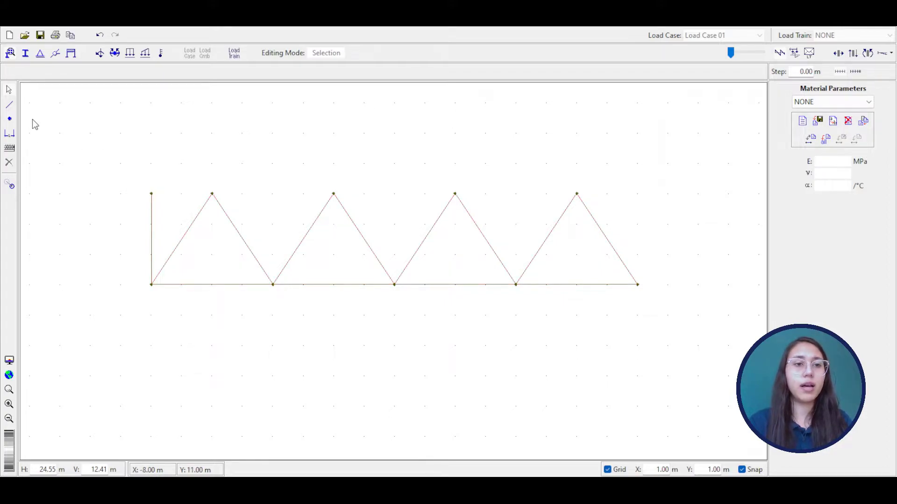
# - Draw the top chord as a horizontal member from X -2, Y 9 m to X 10, Y 9 m, joining the diagonal peaks
pyautogui.click(9, 104)
pyautogui.click(212, 193)
pyautogui.click(576, 193)
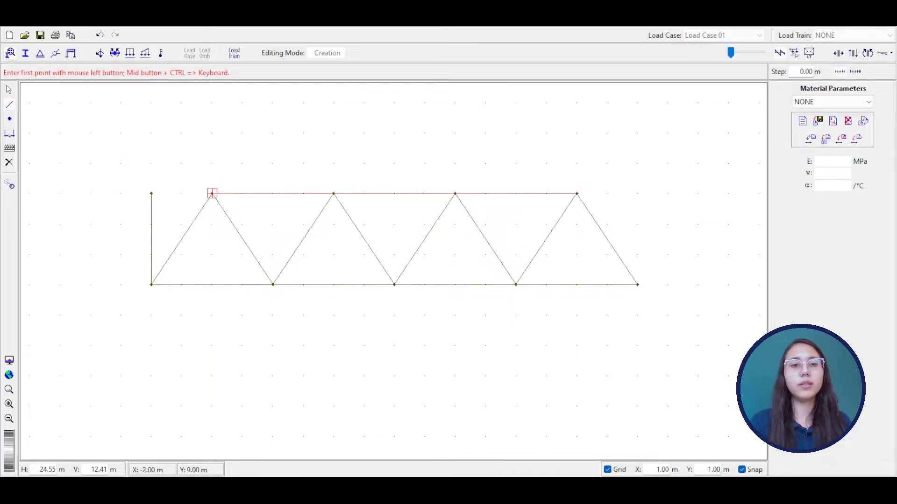
pyautogui.click(9, 90)
pyautogui.click(154, 155)
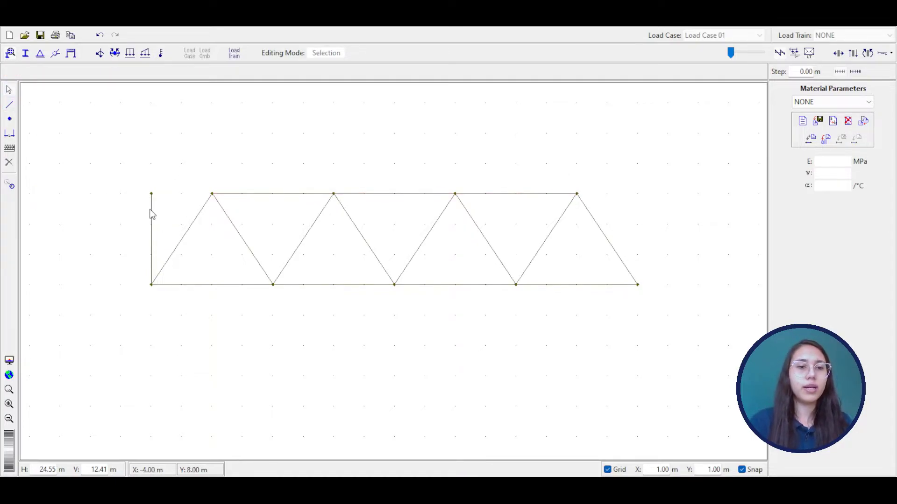
# - Delete the vertical member standing at the left end of the bottom chord
pyautogui.moveTo(185, 163); pyautogui.dragTo(121, 224)
pyautogui.moveTo(177, 162); pyautogui.dragTo(128, 223)
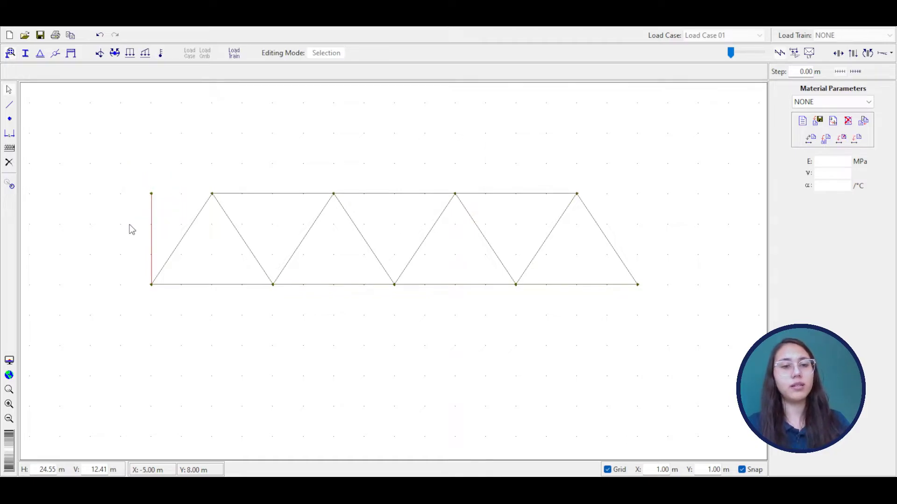
pyautogui.press('Delete')
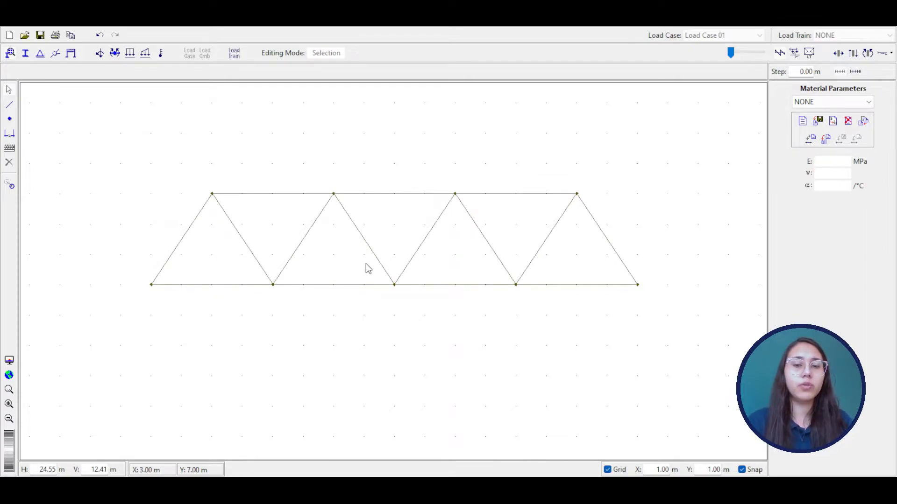
# - Examine the whole truss at different magnifications and bring it back to a large, centred view
pyautogui.scroll(-4, 403, 255)
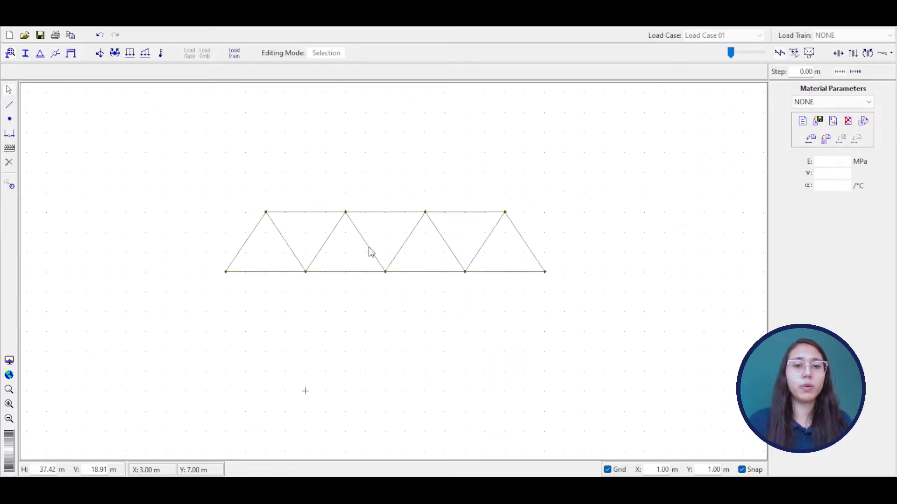
pyautogui.scroll(4, 369, 251)
pyautogui.scroll(-2, 196, 256)
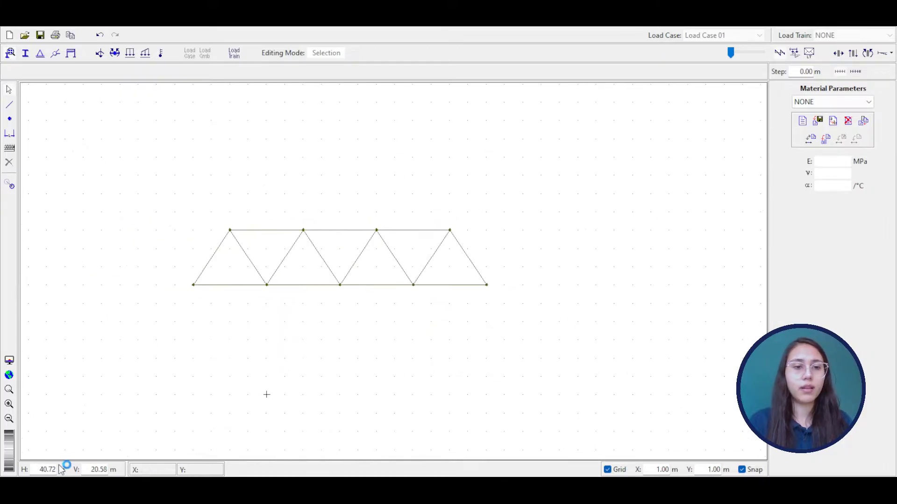
pyautogui.moveTo(5, 438)
pyautogui.mouseDown()
pyautogui.moveTo(7, 462)
pyautogui.moveTo(9, 426)
pyautogui.moveTo(7, 462)
pyautogui.moveTo(4, 426)
pyautogui.moveTo(1, 435)
pyautogui.mouseUp()
pyautogui.click(8, 404)
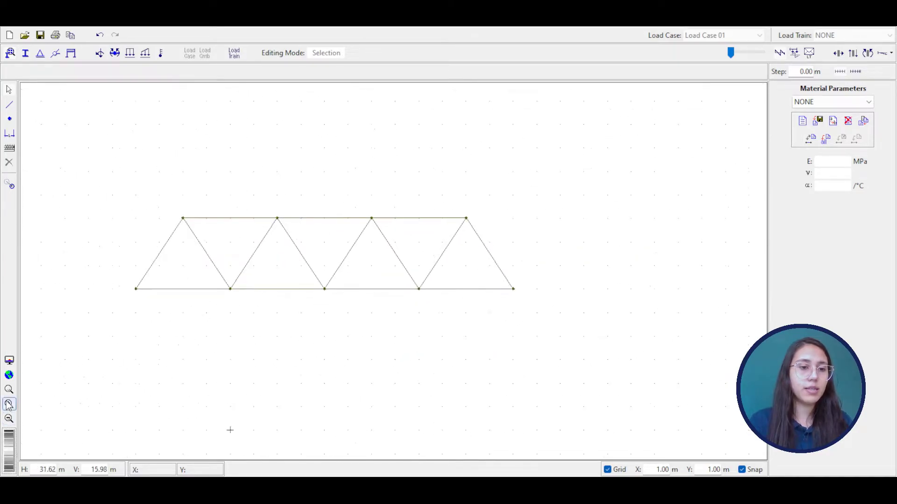
pyautogui.click(9, 404)
pyautogui.click(9, 419)
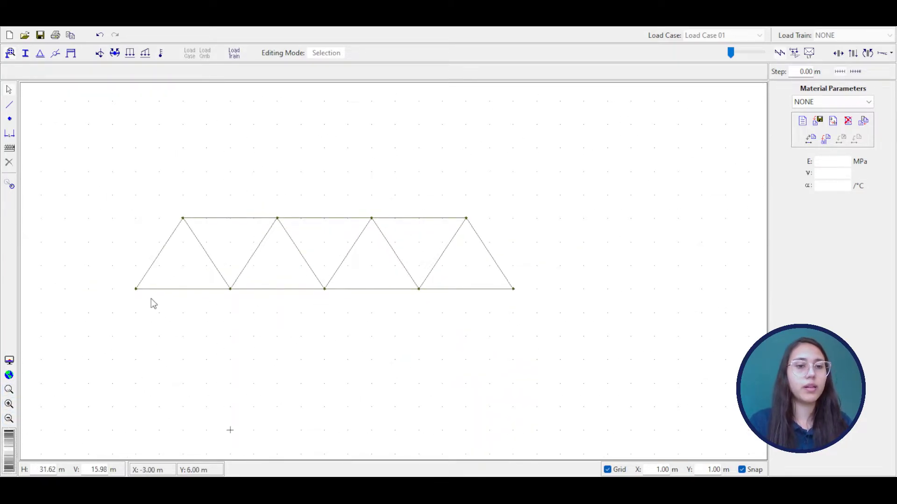
pyautogui.moveTo(166, 300)
pyautogui.mouseDown()
pyautogui.moveTo(277, 313)
pyautogui.moveTo(237, 317)
pyautogui.mouseUp()
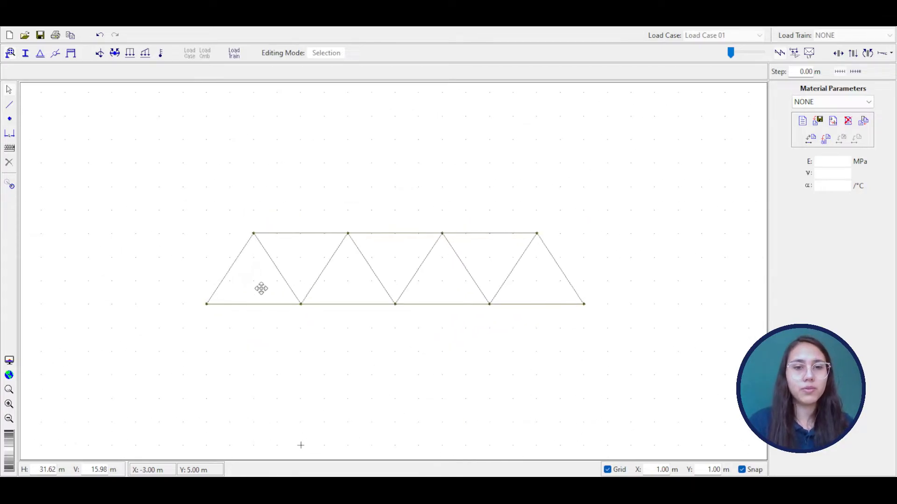
pyautogui.scroll(5, 380, 276)
pyautogui.scroll(-1, 379, 283)
pyautogui.moveTo(611, 302); pyautogui.dragTo(577, 284)
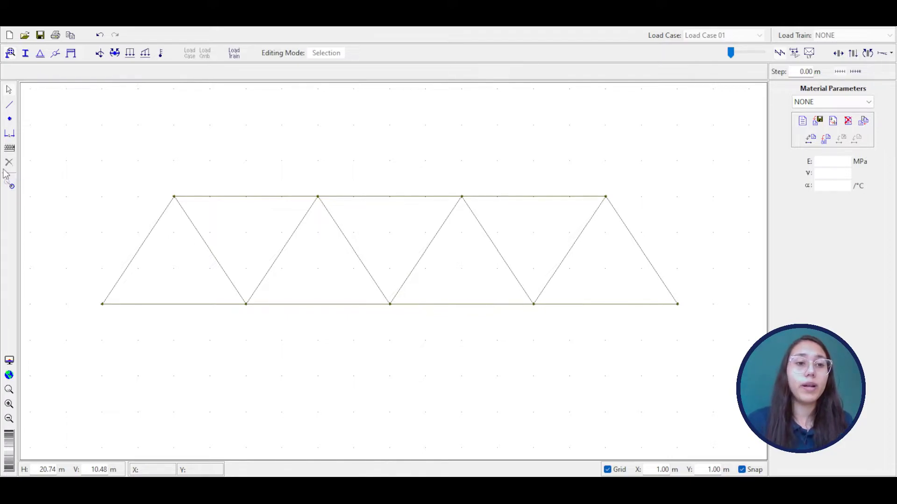
# - Look through the Move, Rotate and Mirror options of the Transform tool
pyautogui.click(9, 185)
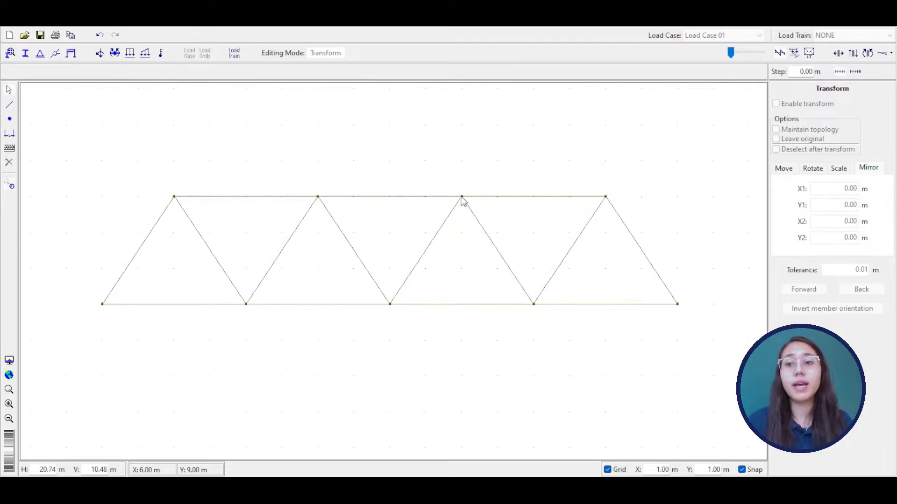
pyautogui.click(795, 173)
pyautogui.click(813, 169)
pyautogui.click(869, 169)
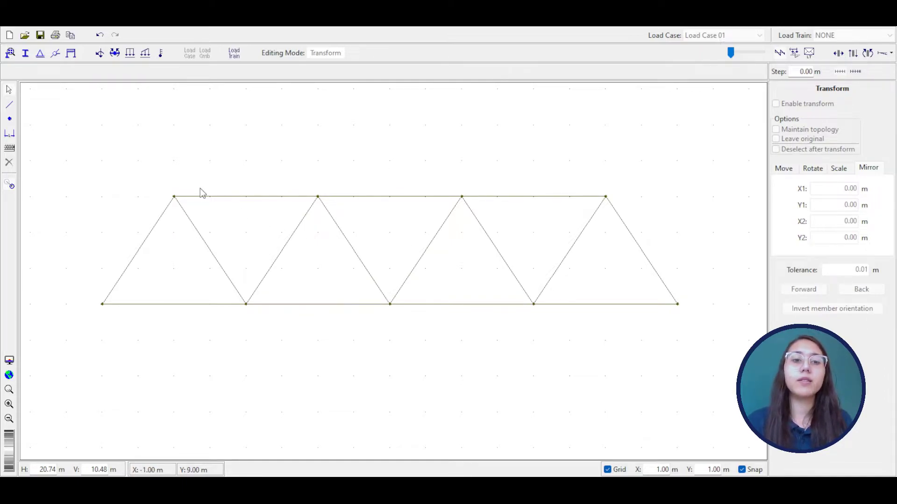
# - Select the members in the left half of the truss as a trial for mirroring, and clear the selection
pyautogui.moveTo(54, 153); pyautogui.dragTo(390, 338)
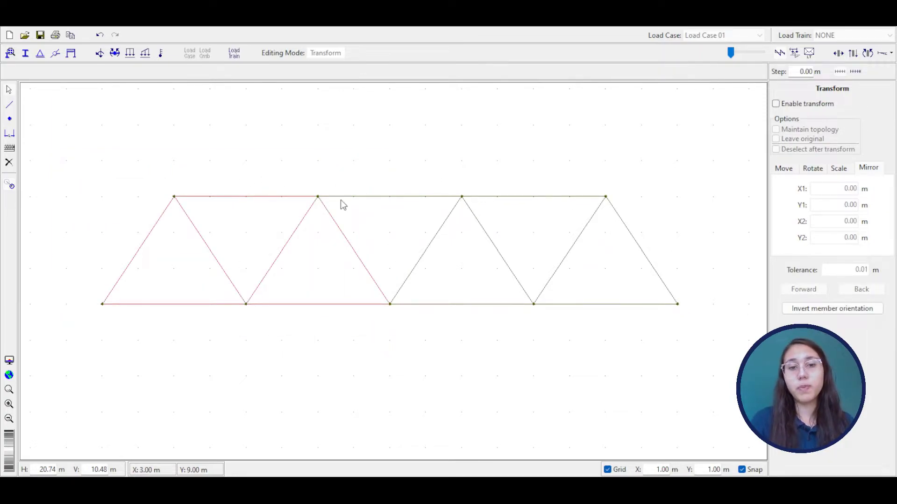
pyautogui.click(106, 173)
pyautogui.moveTo(104, 166); pyautogui.dragTo(392, 341)
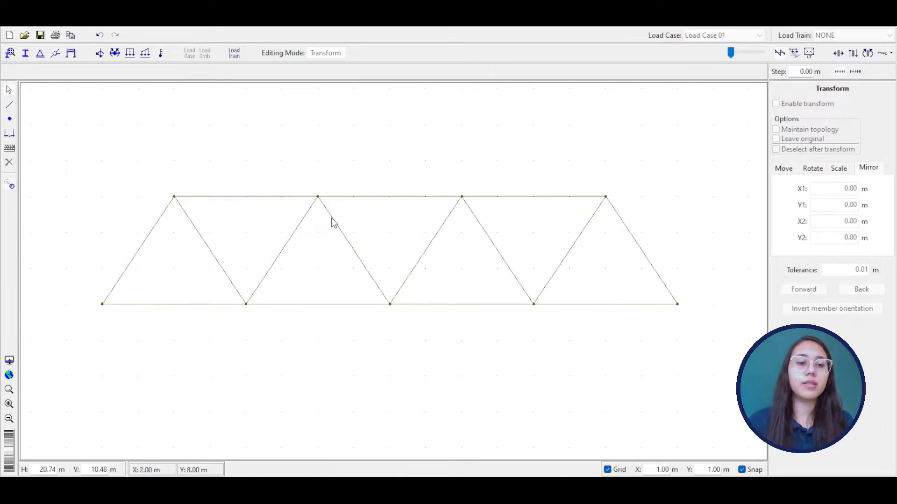
pyautogui.scroll(-1, 406, 204)
pyautogui.moveTo(421, 159); pyautogui.dragTo(402, 183)
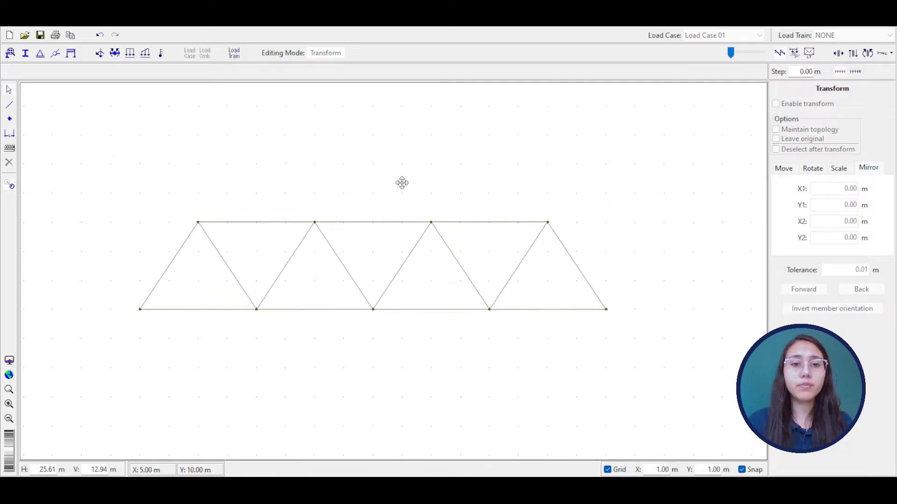
pyautogui.scroll(1, 321, 290)
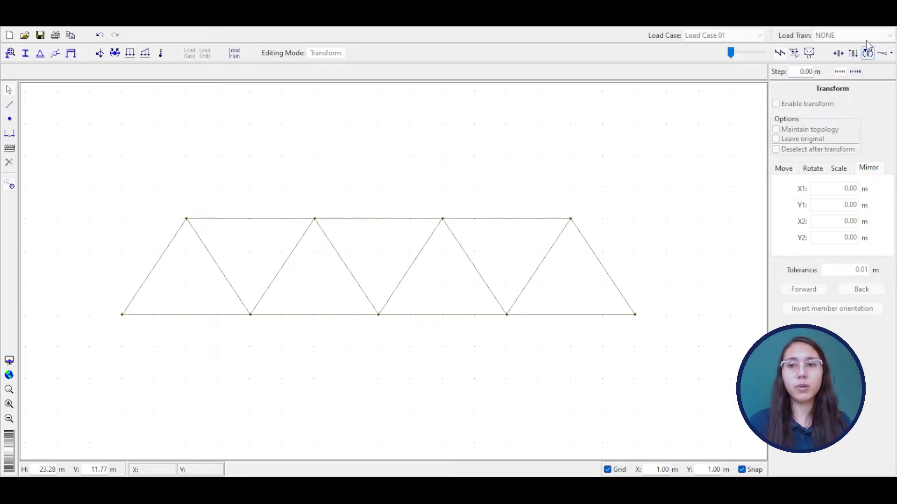
# - Try to show the axial force diagram of the truss
pyautogui.click(838, 53)
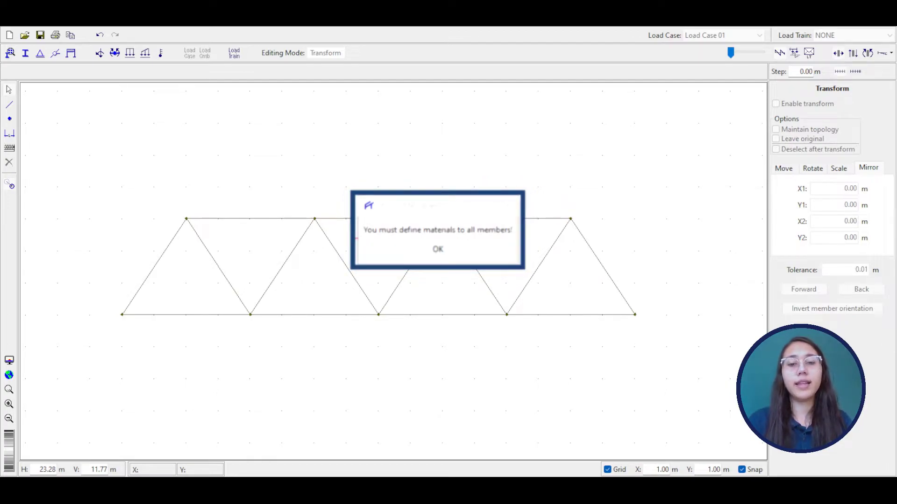
pyautogui.click(438, 249)
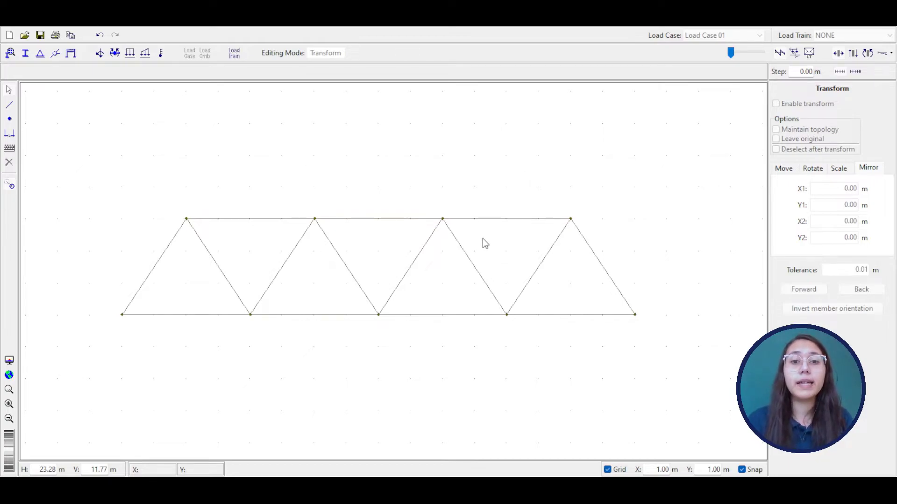
pyautogui.click(462, 229)
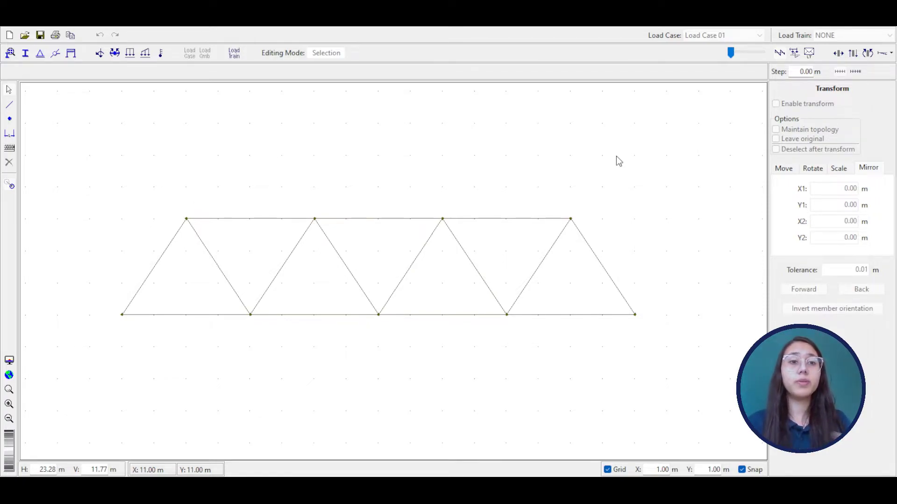
# - Create a Steel Isotropic material labelled Material 1 and review its elastic modulus and Poisson's ratio
pyautogui.click(10, 53)
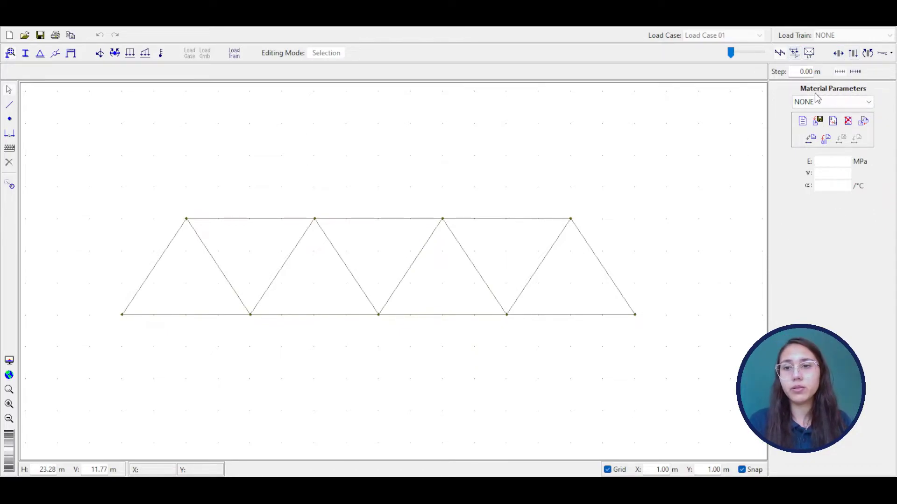
pyautogui.click(803, 125)
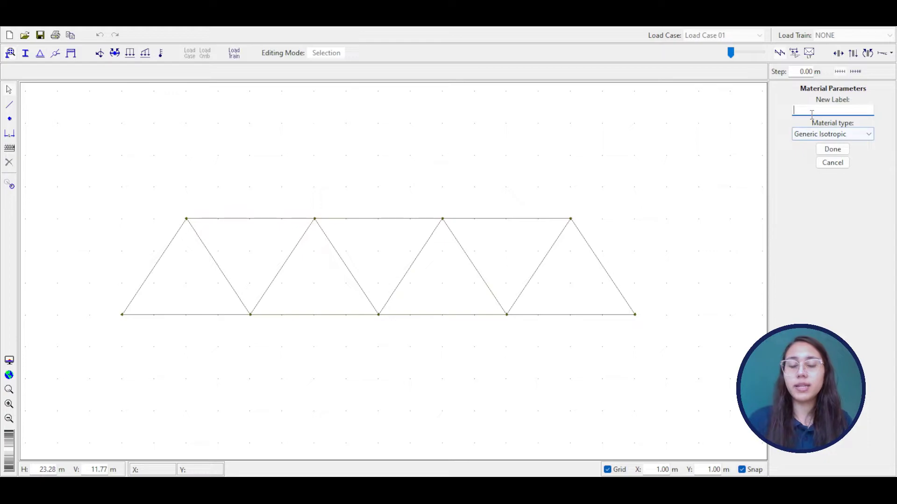
pyautogui.write('Material 1')
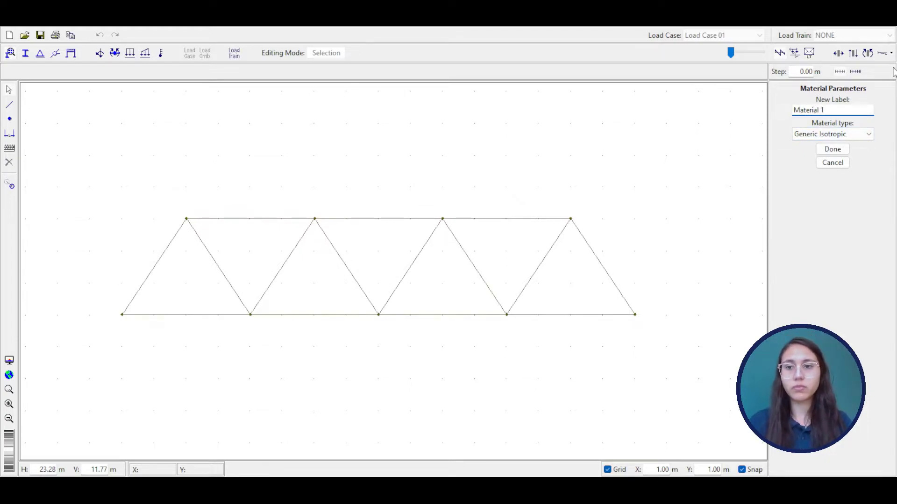
pyautogui.click(868, 138)
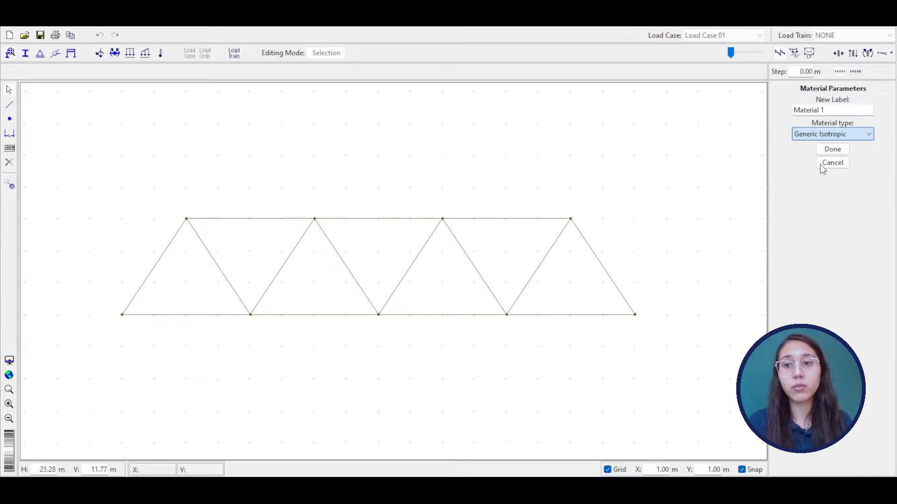
pyautogui.press('Down')
pyautogui.click(831, 110)
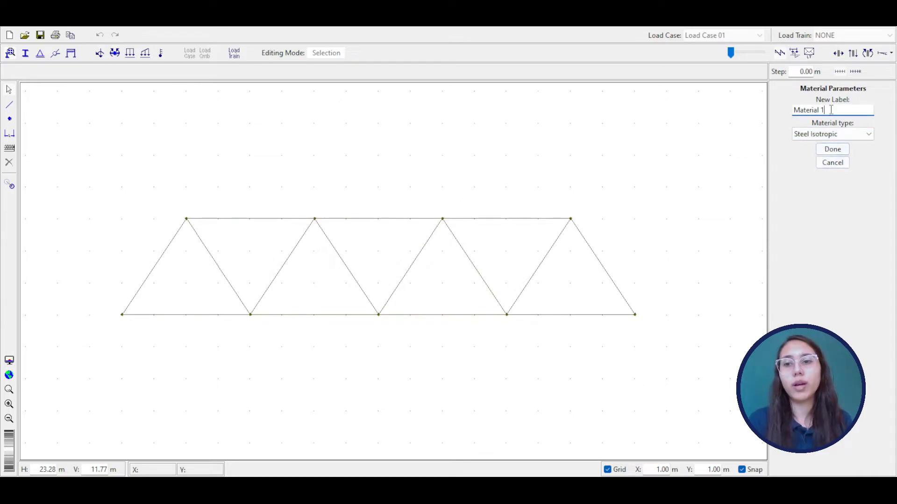
pyautogui.click(834, 150)
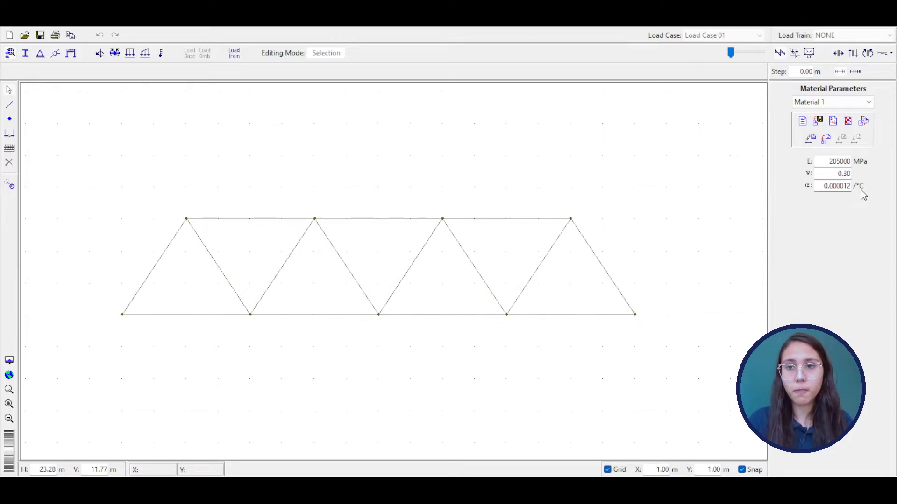
pyautogui.moveTo(825, 161); pyautogui.dragTo(855, 161)
pyautogui.click(840, 173)
pyautogui.click(829, 161)
pyautogui.click(843, 173)
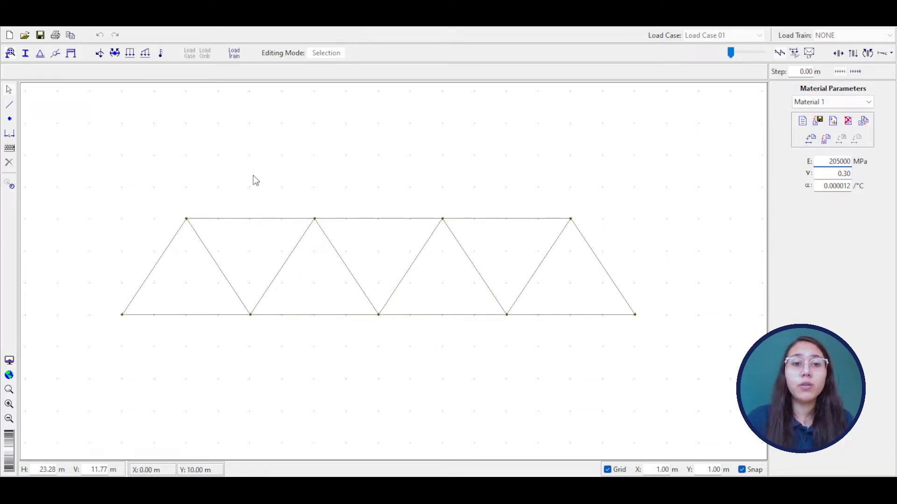
# - Assign Material 1 to all members of the truss and try the axial force diagram again
pyautogui.moveTo(61, 155); pyautogui.dragTo(689, 401)
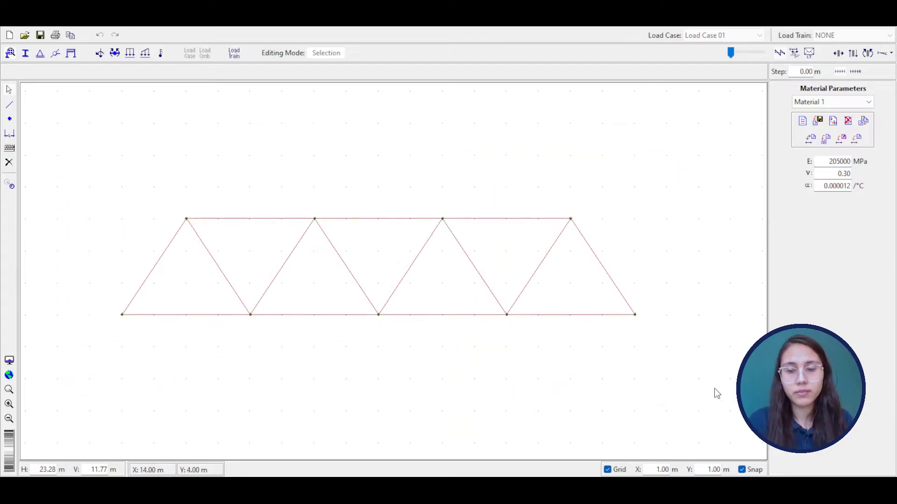
pyautogui.click(856, 140)
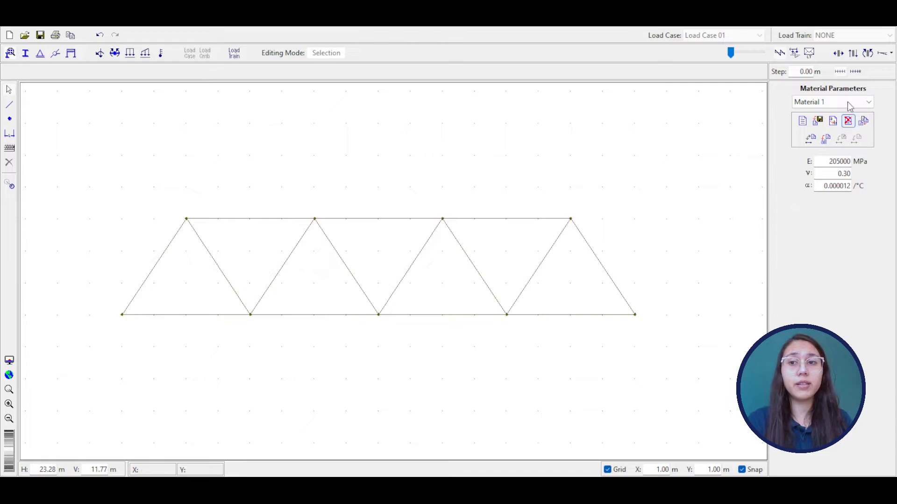
pyautogui.click(844, 55)
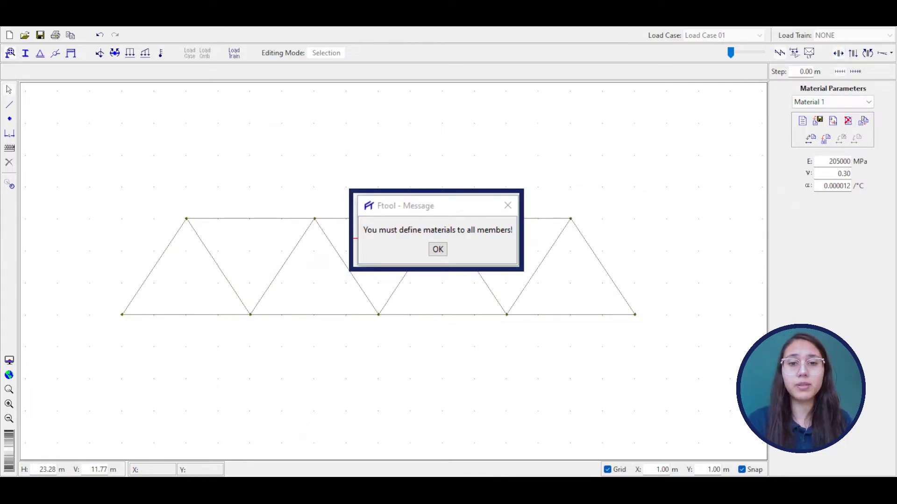
pyautogui.press('Return')
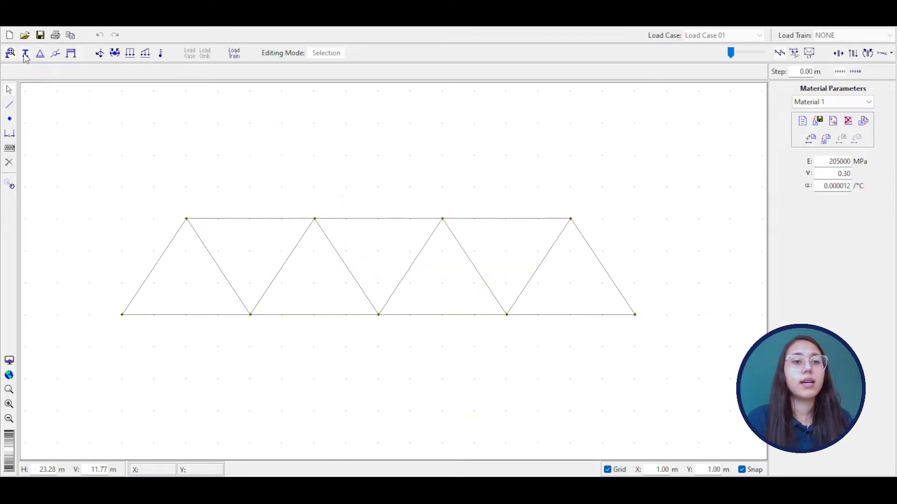
# - Create a Gerdau-AcoMinas I-shapes (BR) section labelled Seção 1 and assign it to all members of the truss
pyautogui.click(25, 53)
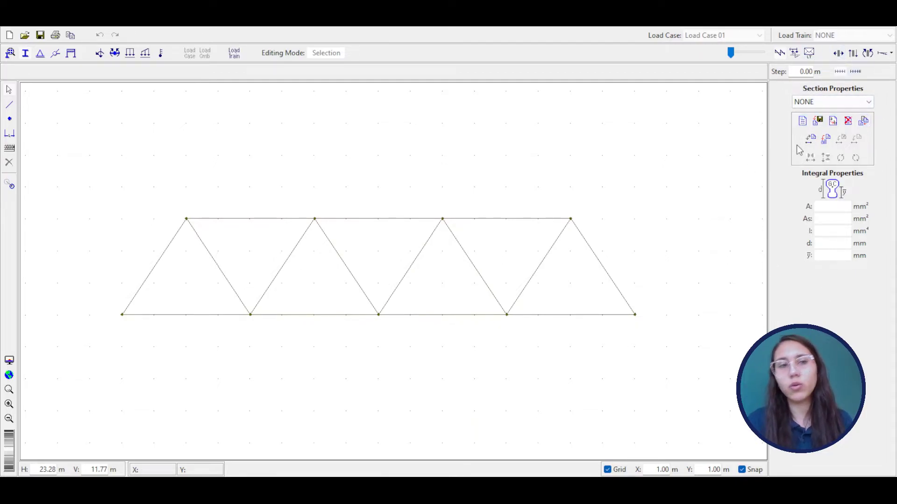
pyautogui.click(803, 121)
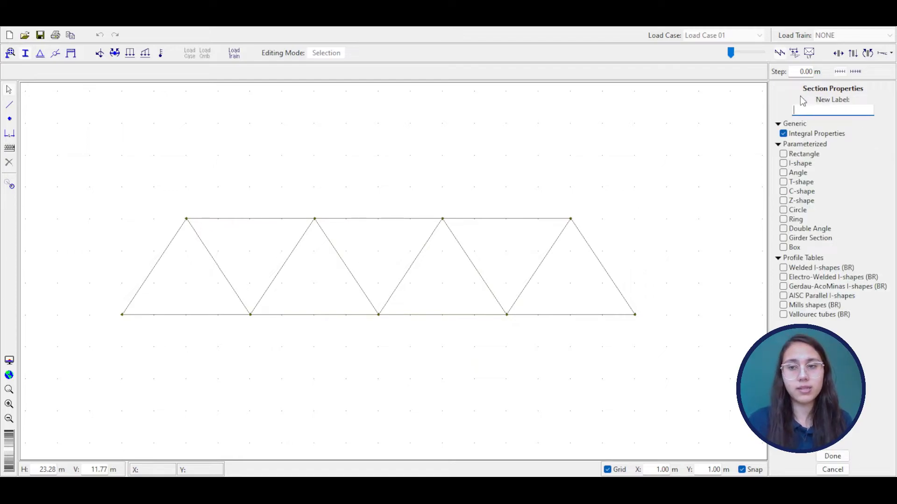
pyautogui.write('Seção 1')
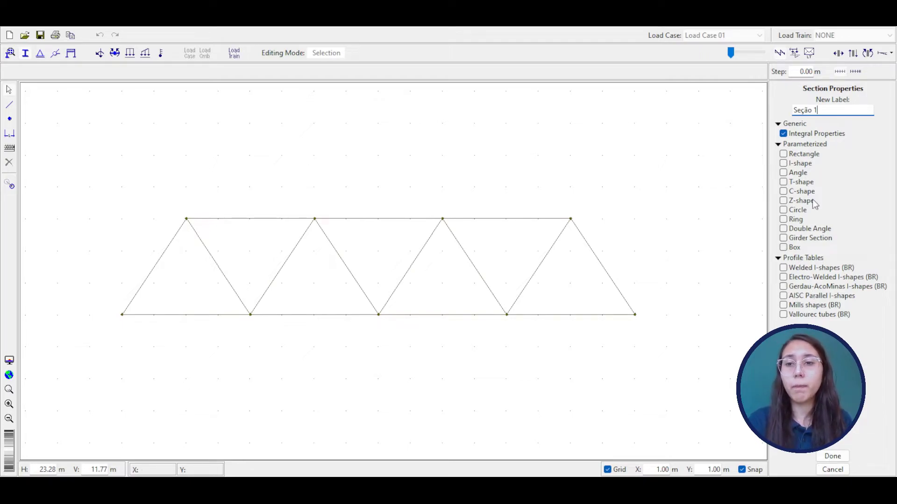
pyautogui.click(783, 286)
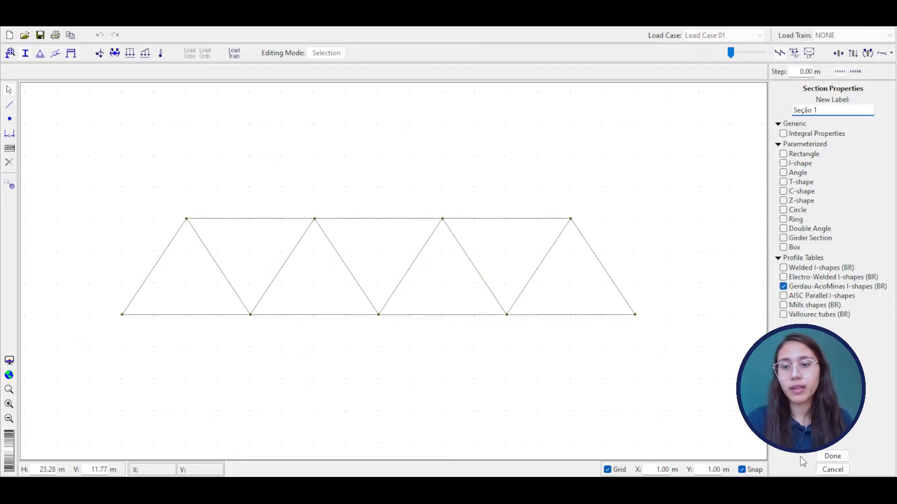
pyautogui.click(832, 456)
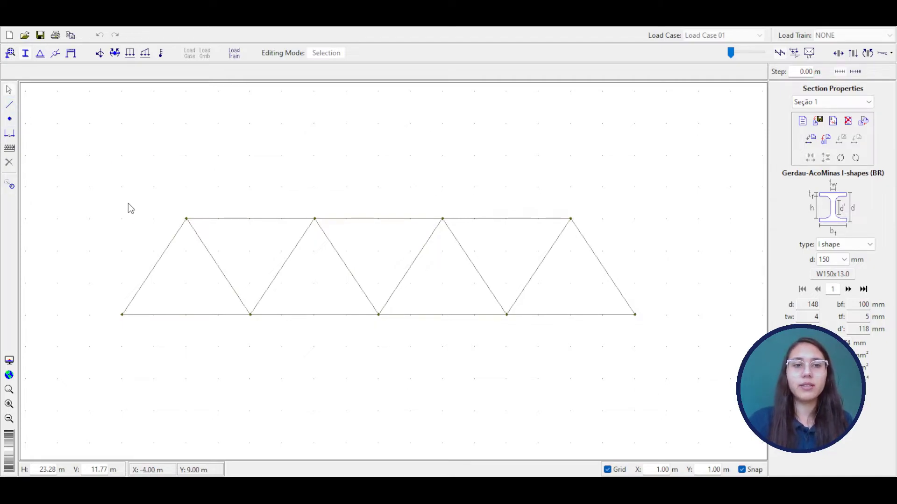
pyautogui.moveTo(76, 156); pyautogui.dragTo(713, 394)
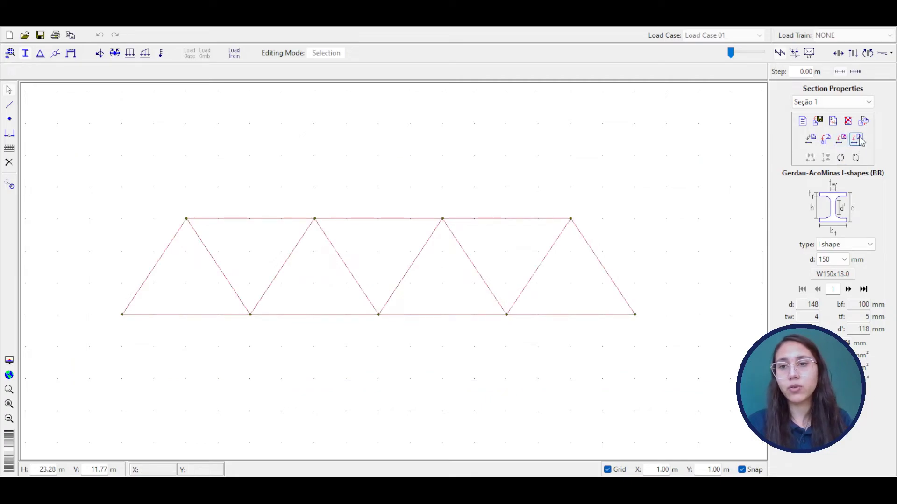
pyautogui.click(855, 140)
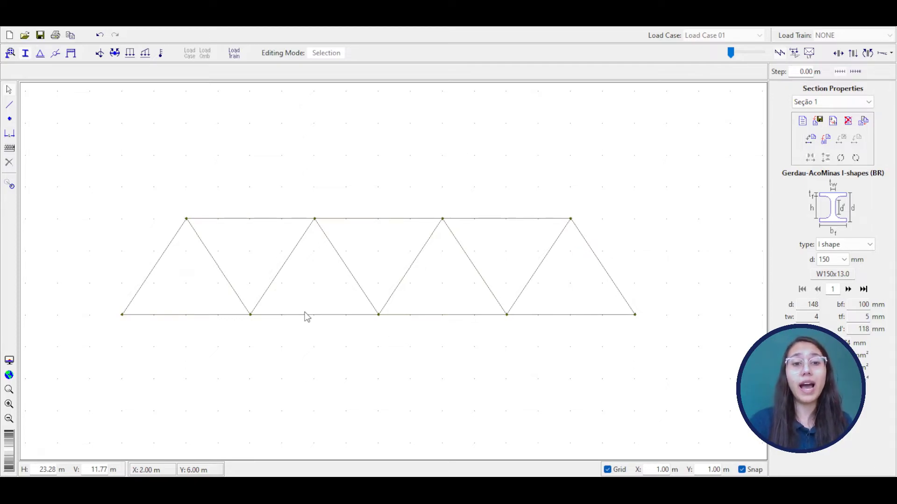
# - Dimension the truss's full span between the end nodes of the bottom chord, placing the dimension line about 2 m below it
pyautogui.scroll(1, 296, 347)
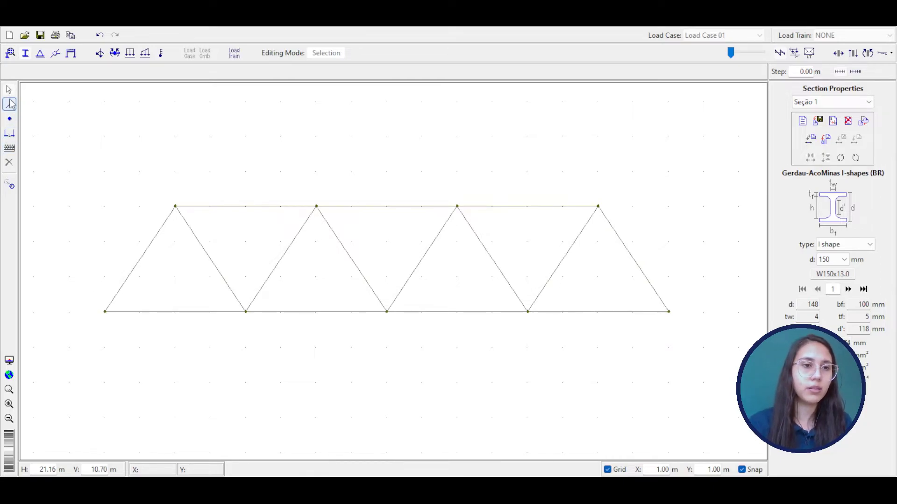
pyautogui.click(10, 134)
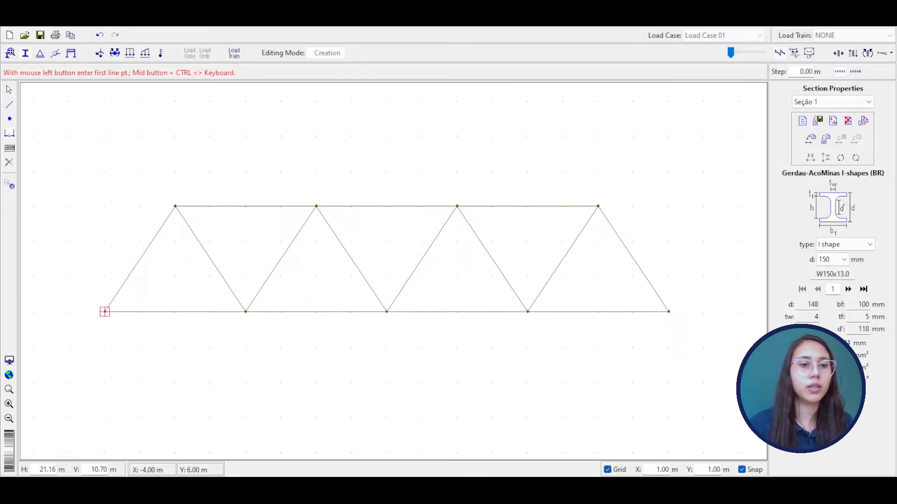
pyautogui.click(104, 312)
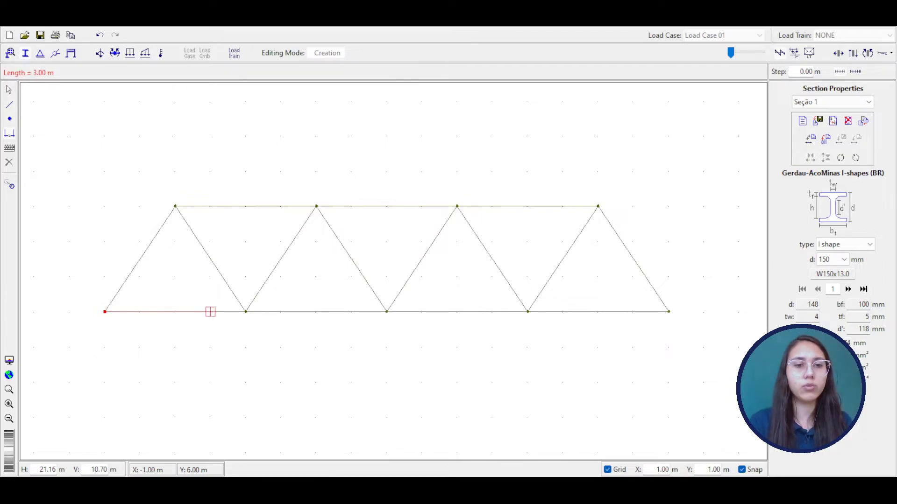
pyautogui.click(669, 312)
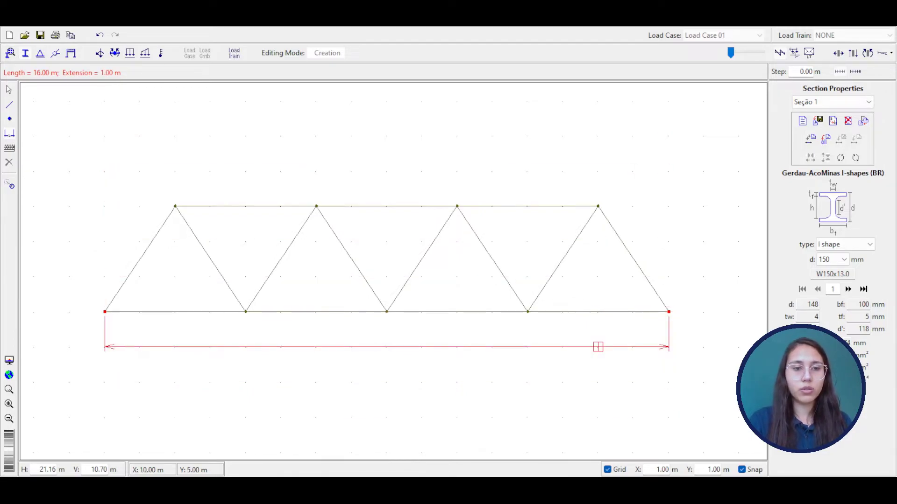
pyautogui.click(598, 382)
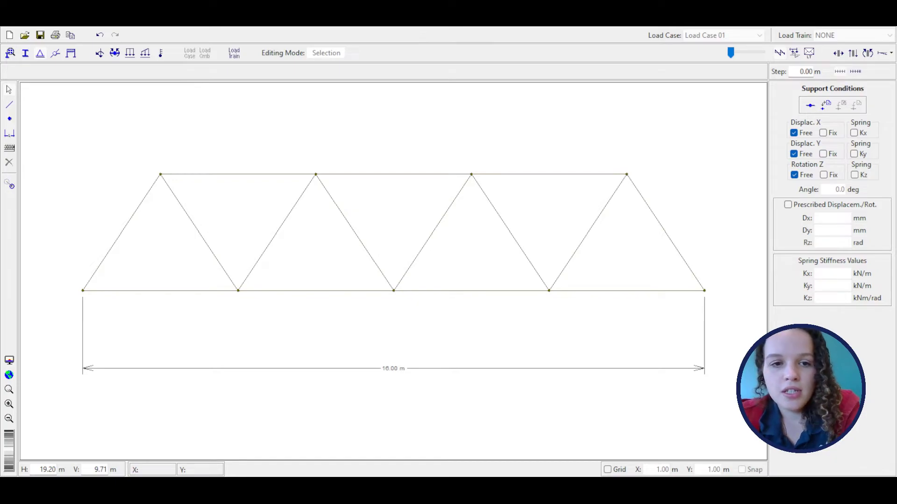
# - Apply a pinned support at the left end node of the bottom chord, fixing X and Y displacement with free rotation
pyautogui.click(84, 292)
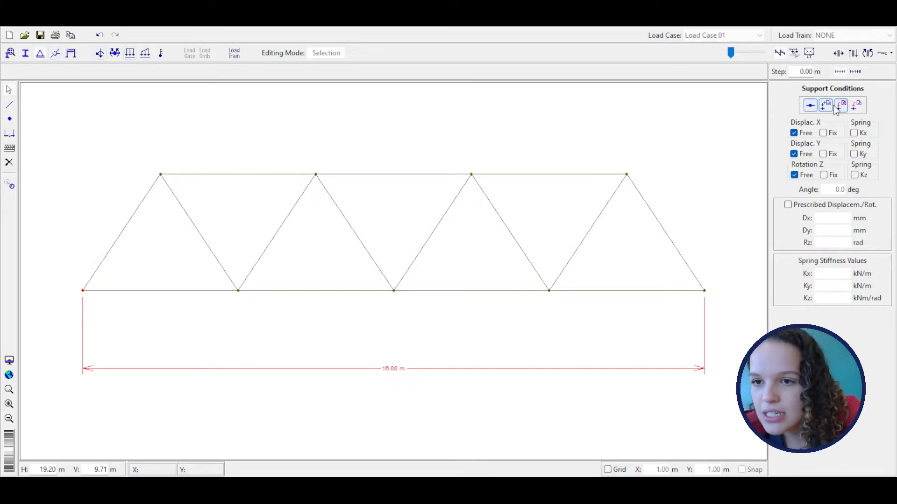
pyautogui.click(824, 133)
pyautogui.click(823, 154)
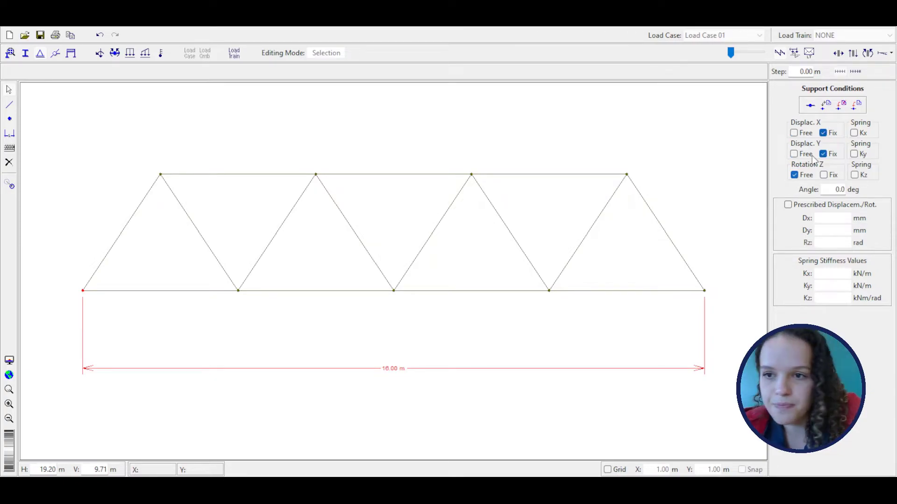
pyautogui.click(858, 107)
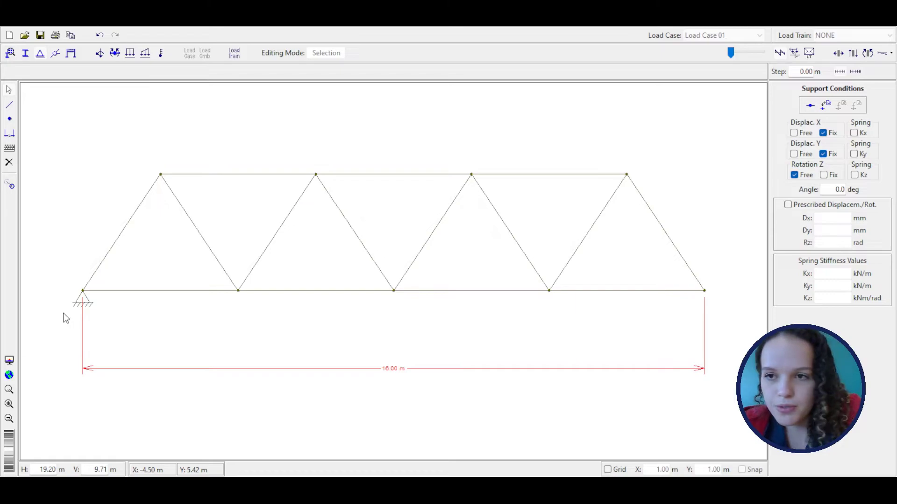
# - Apply a roller support at the right end node of the bottom chord, with X displacement free and Y displacement fixed
pyautogui.click(707, 292)
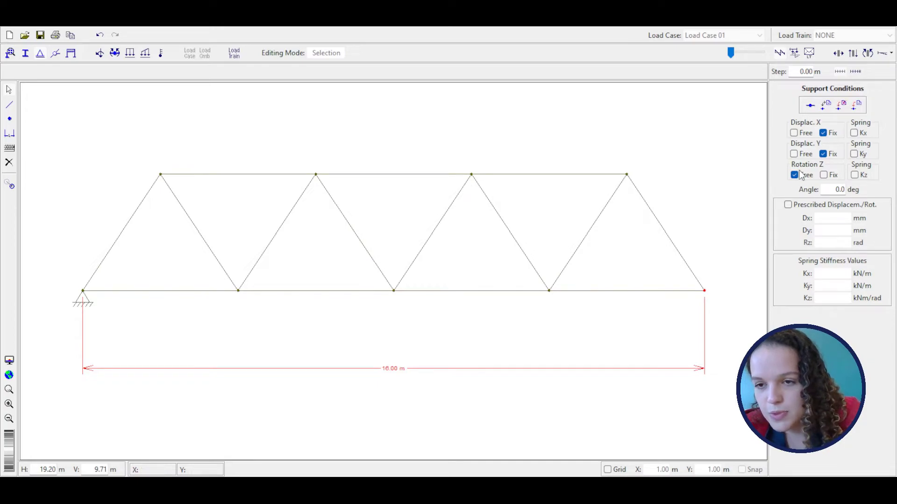
pyautogui.click(795, 132)
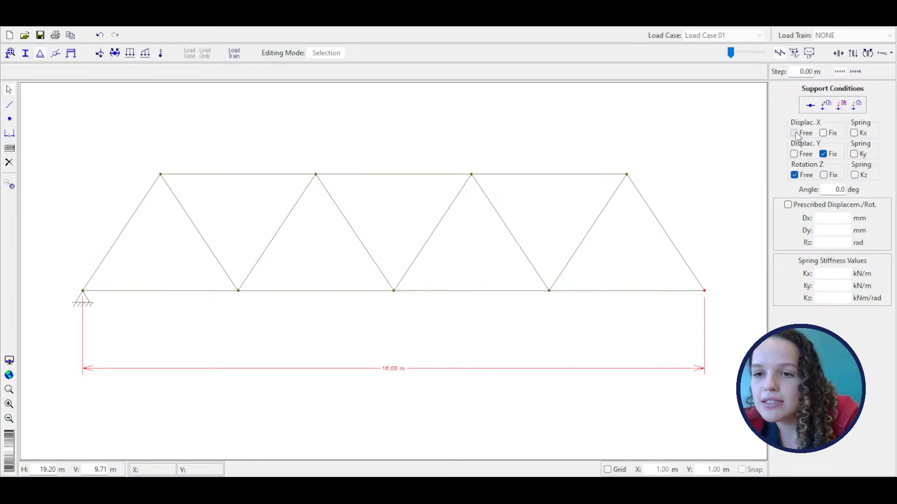
pyautogui.click(859, 105)
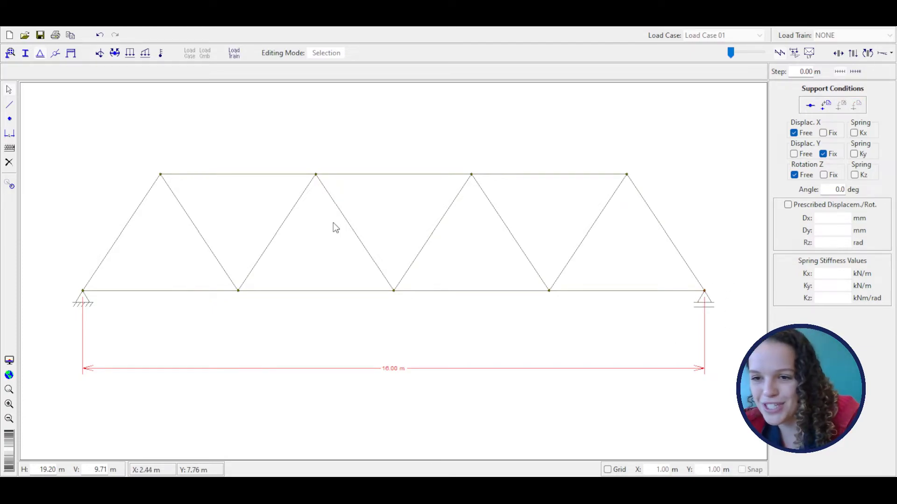
# - Apply a rotation release to every node of the truss so that all joints are hinged
pyautogui.click(56, 55)
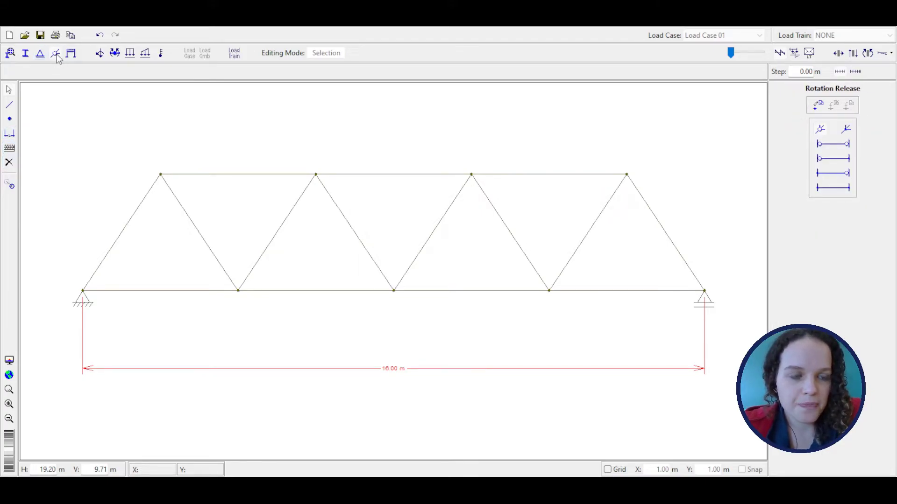
pyautogui.click(83, 293)
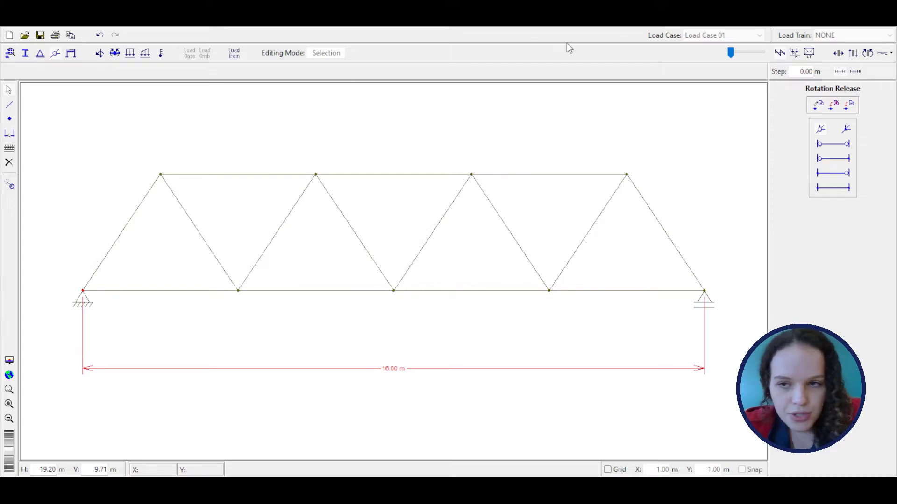
pyautogui.click(849, 107)
pyautogui.click(160, 176)
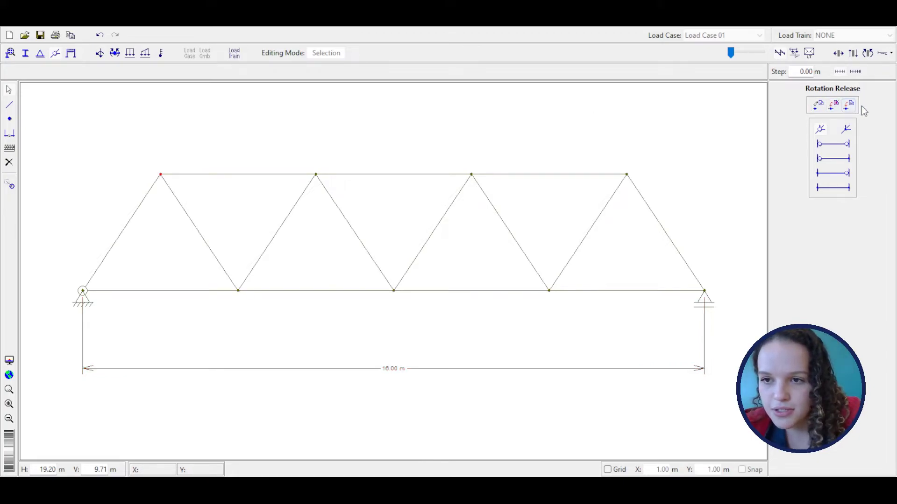
pyautogui.click(849, 105)
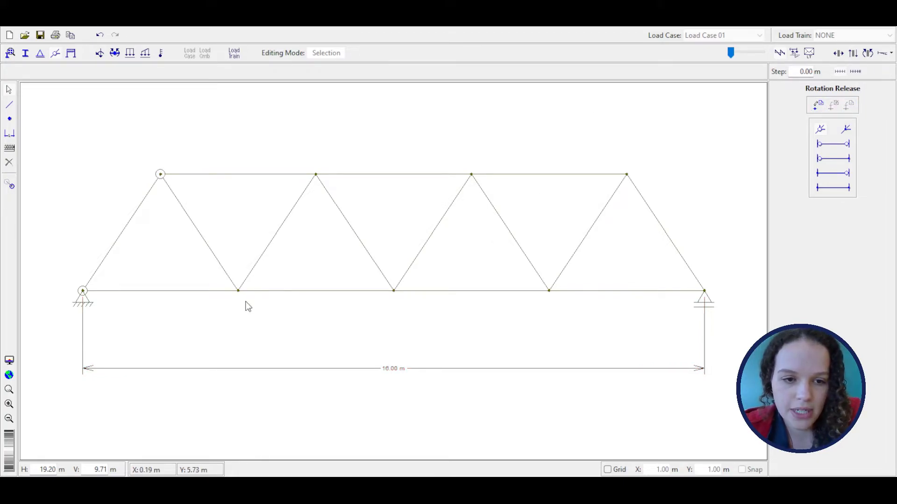
pyautogui.click(239, 291)
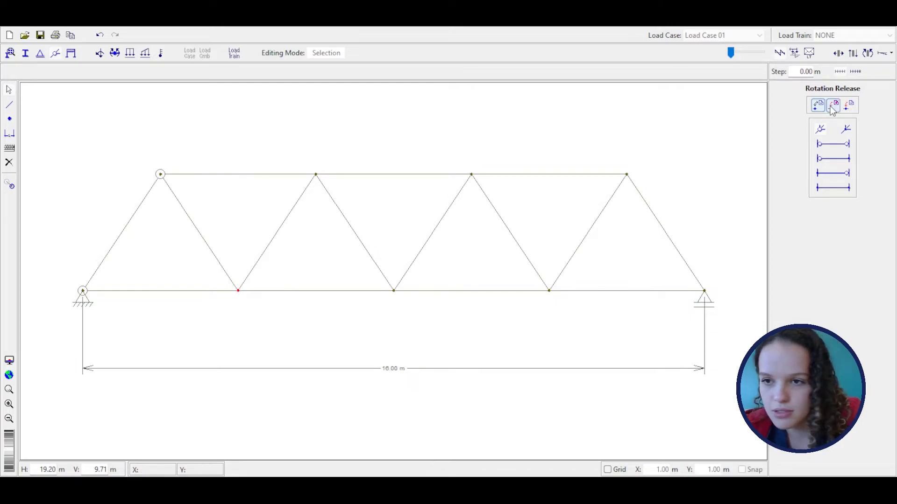
pyautogui.click(850, 106)
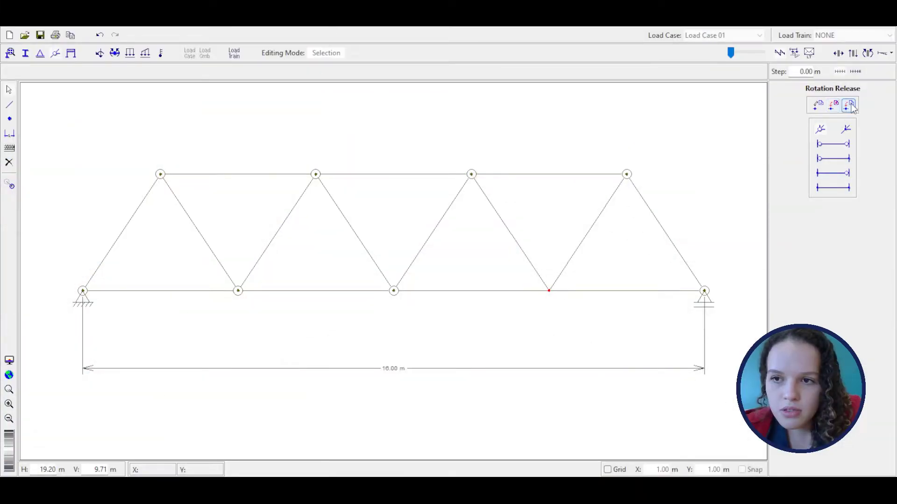
pyautogui.click(850, 106)
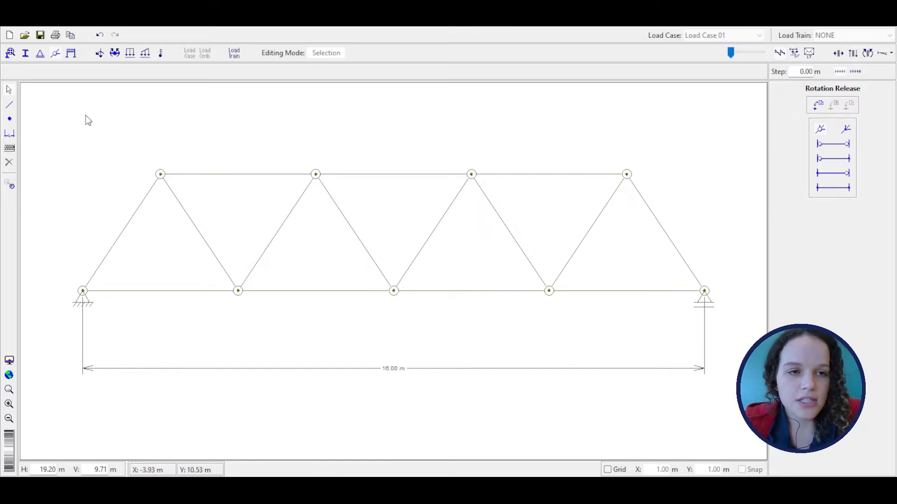
# - Create a nodal load labelled Força with Fy of -10 N and apply it to the third top-chord node from the left
pyautogui.click(100, 54)
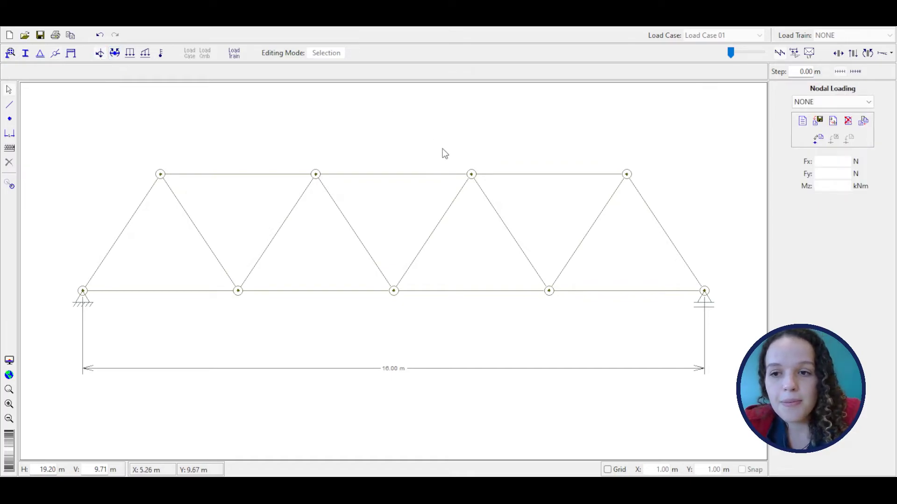
pyautogui.click(472, 175)
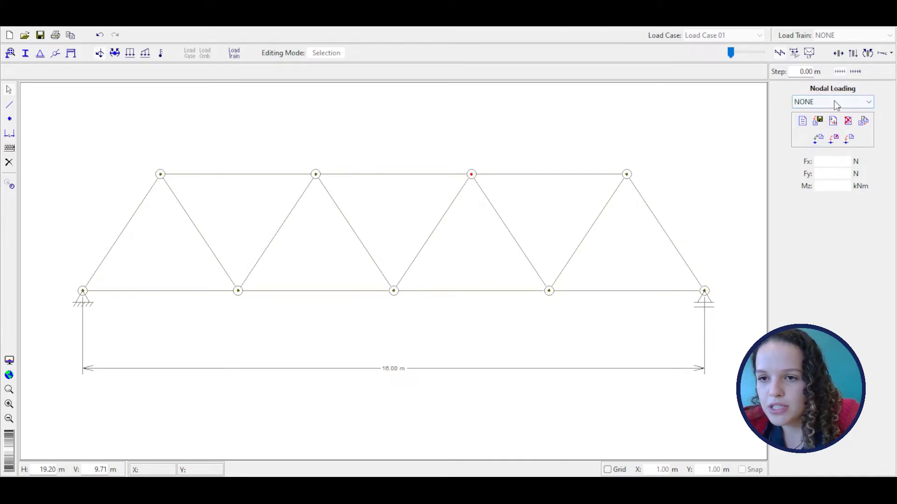
pyautogui.click(802, 122)
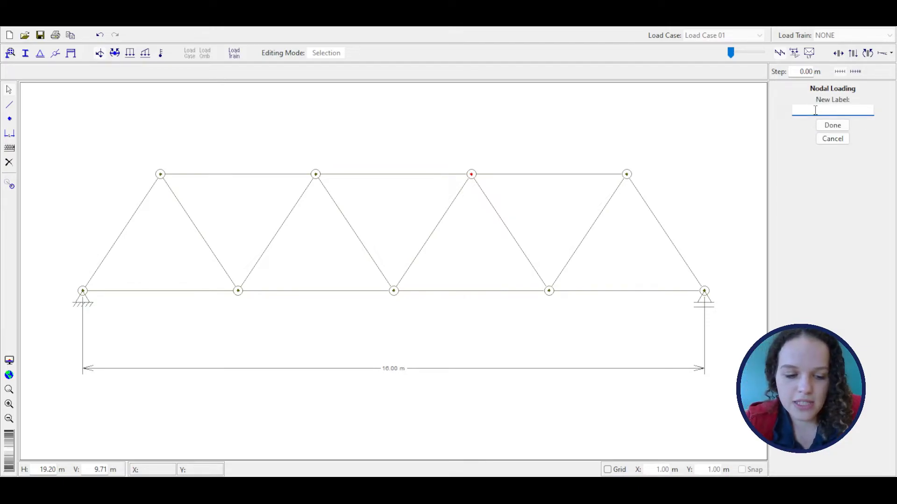
pyautogui.write('F')
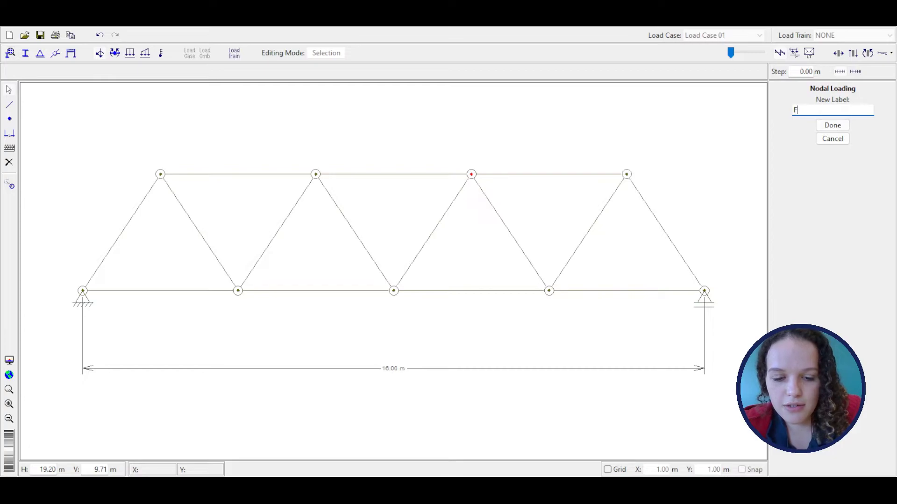
pyautogui.write('orca')
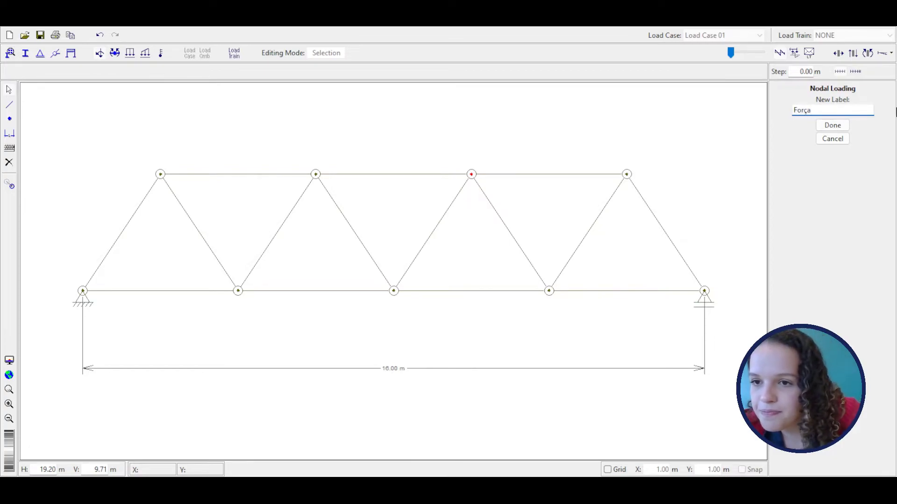
pyautogui.click(838, 125)
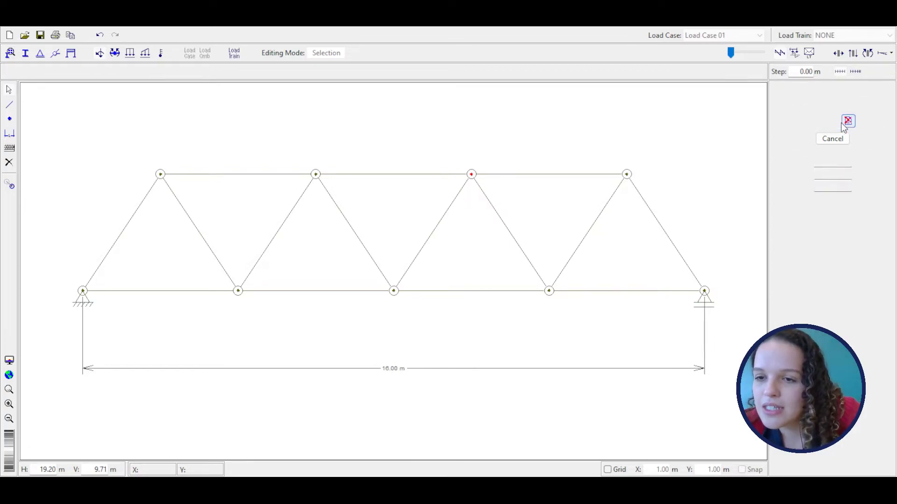
pyautogui.click(831, 161)
pyautogui.click(826, 174)
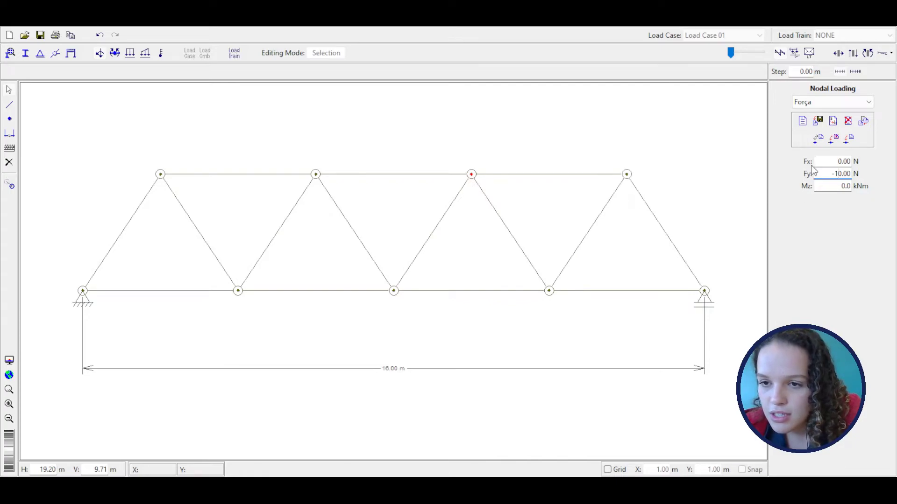
pyautogui.click(849, 139)
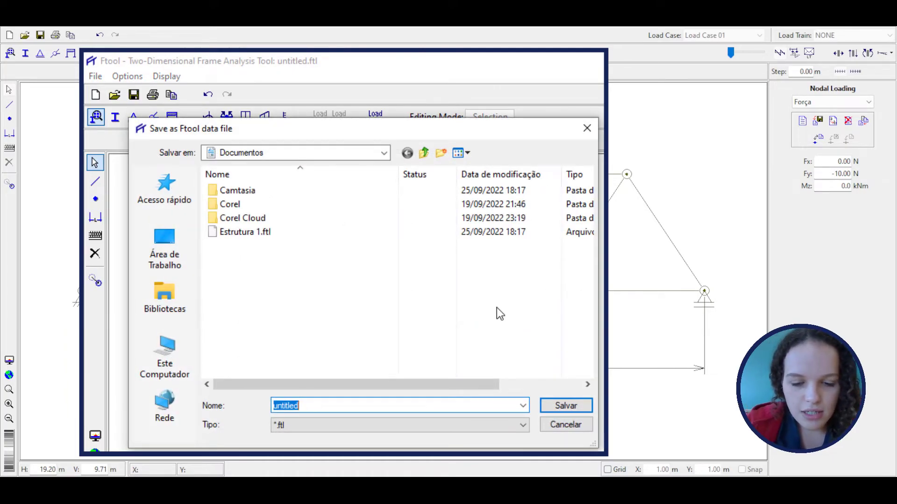
# - Save the truss model in the Documentos folder under the file name Ftool 1
pyautogui.write('Ftool 1')
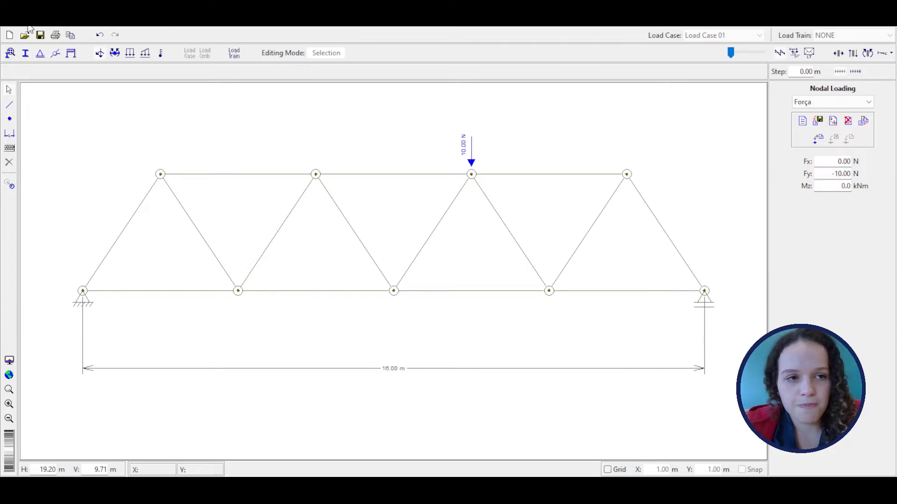
# - Turn on the display of support reactions and their reaction values for the truss
pyautogui.click(55, 31)
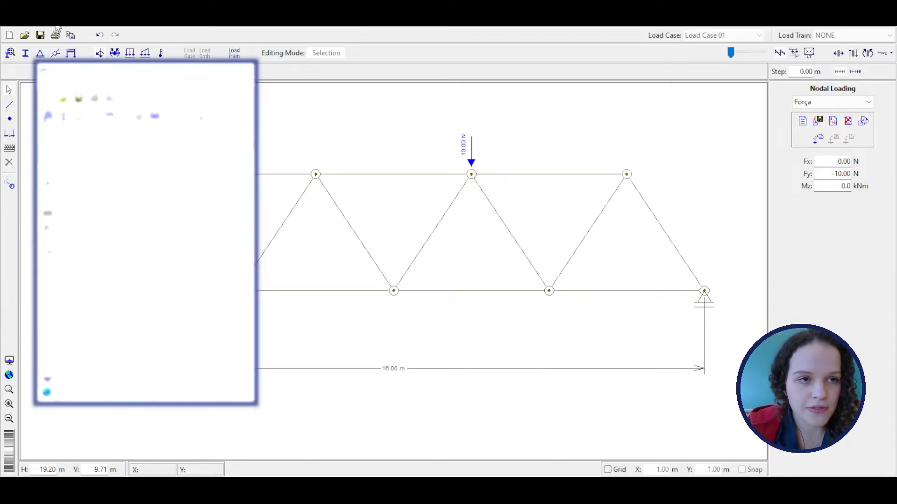
pyautogui.click(105, 84)
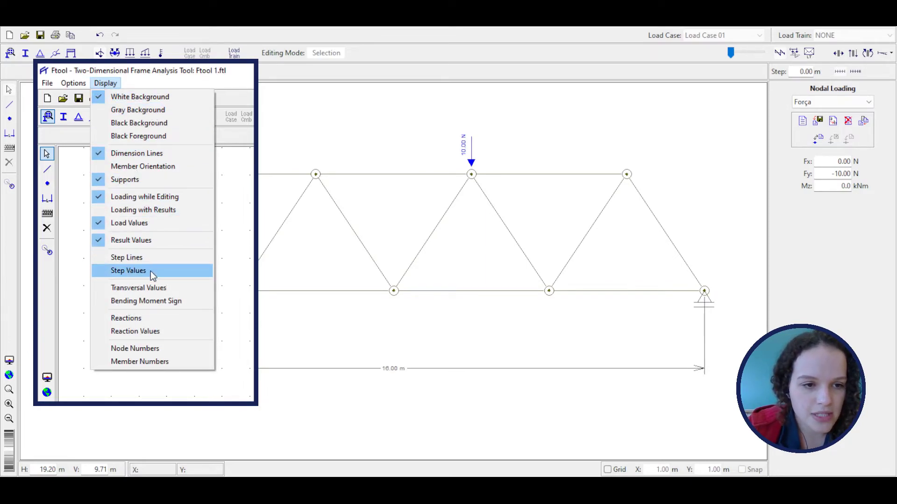
pyautogui.click(154, 322)
pyautogui.click(105, 84)
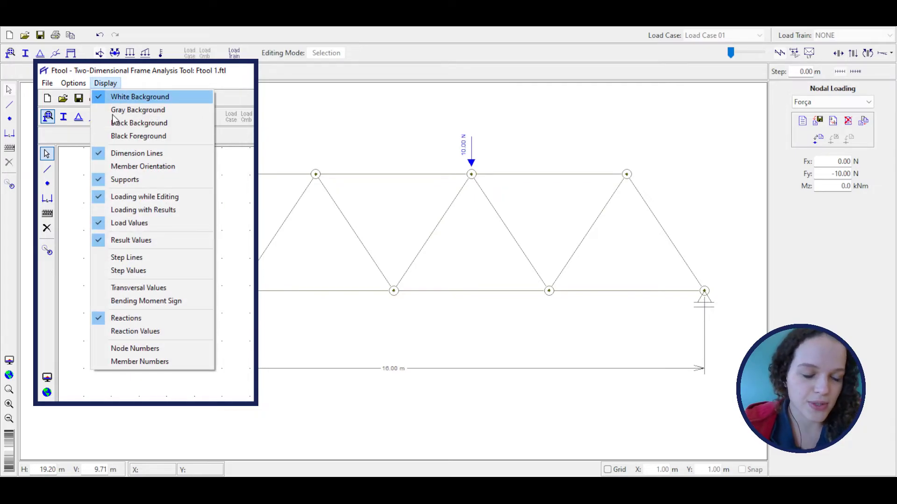
pyautogui.click(146, 332)
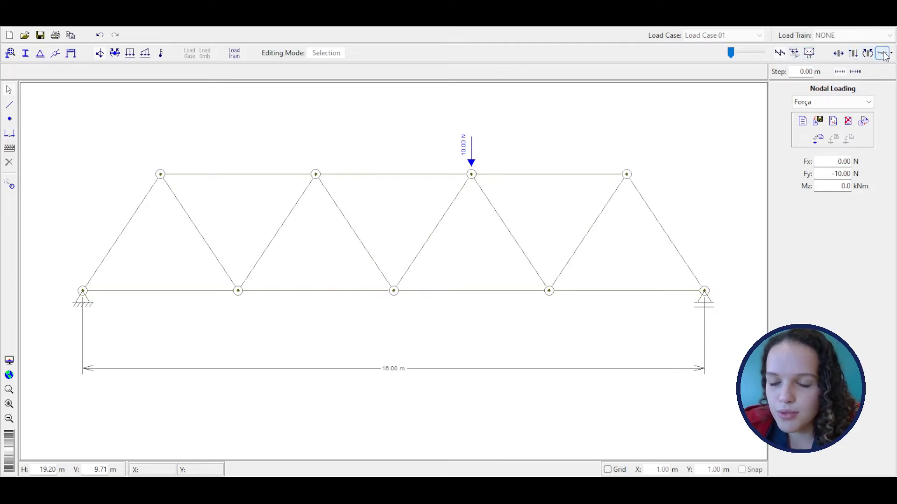
# - Display the axial force diagram of the truss and reduce its scale until the diagrams lie flat on the members
pyautogui.click(842, 58)
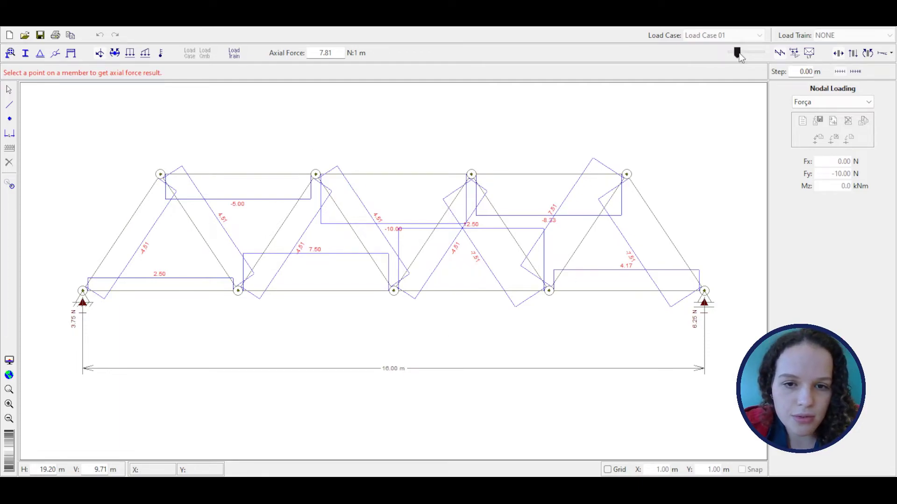
pyautogui.moveTo(739, 53)
pyautogui.mouseDown()
pyautogui.moveTo(764, 52)
pyautogui.moveTo(730, 57)
pyautogui.mouseUp()
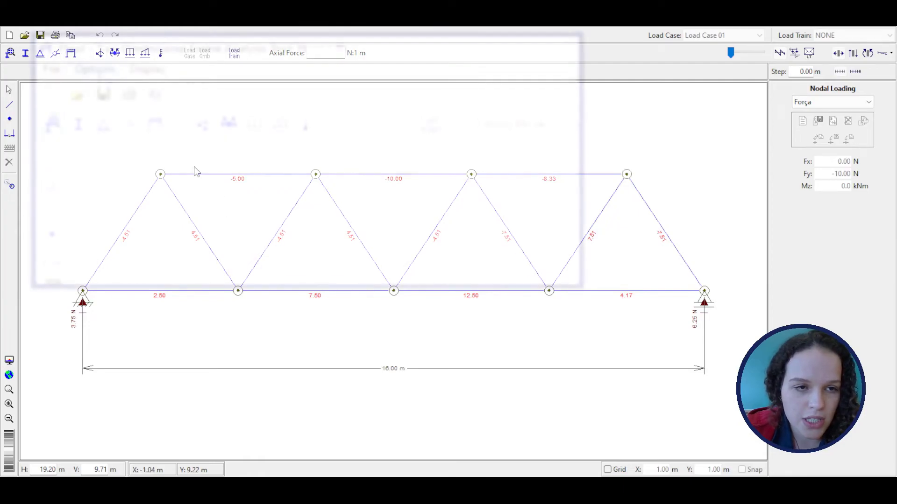
# - Set the text display size to Large so the member forces and reactions are easier to read
pyautogui.click(37, 23)
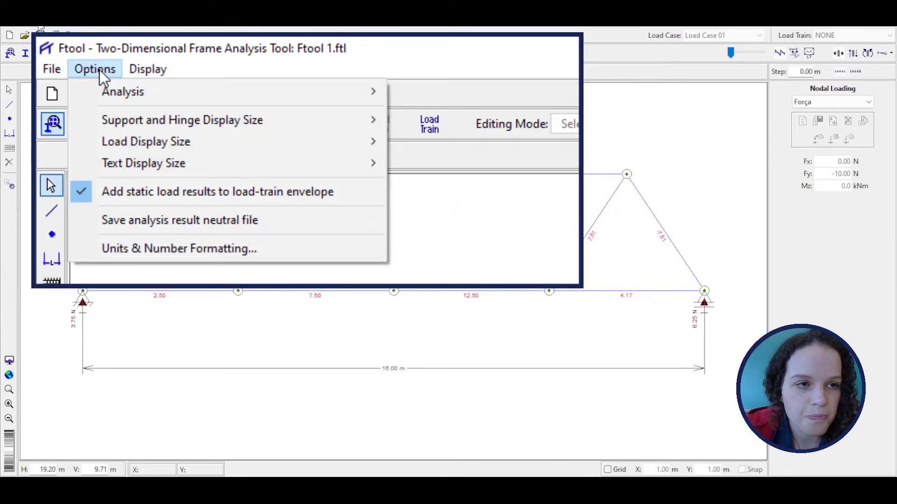
pyautogui.moveTo(166, 164)
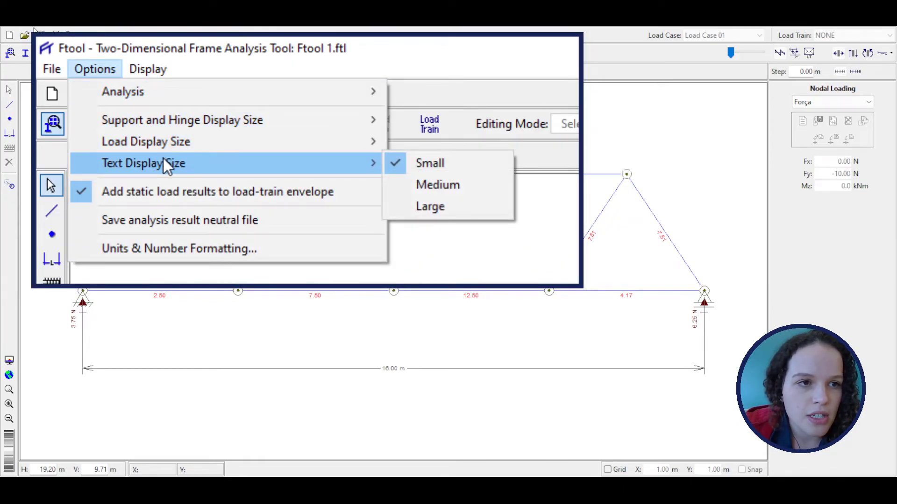
pyautogui.moveTo(220, 138)
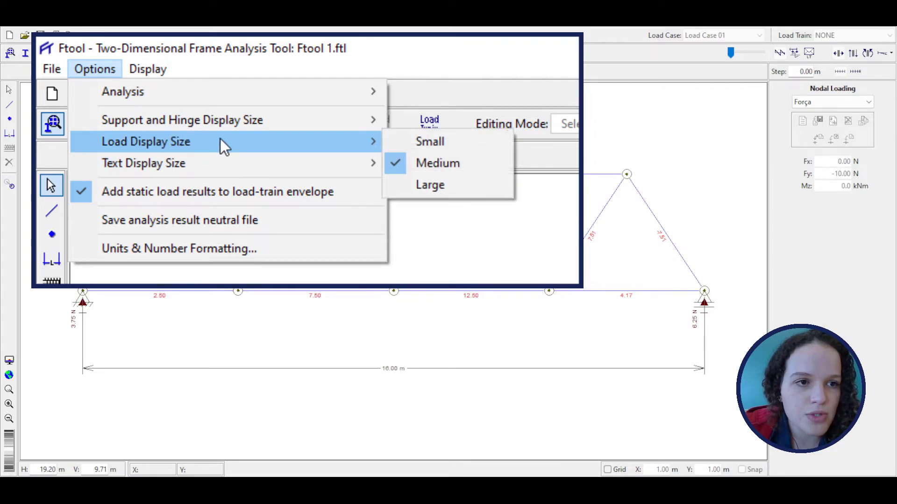
pyautogui.moveTo(218, 161)
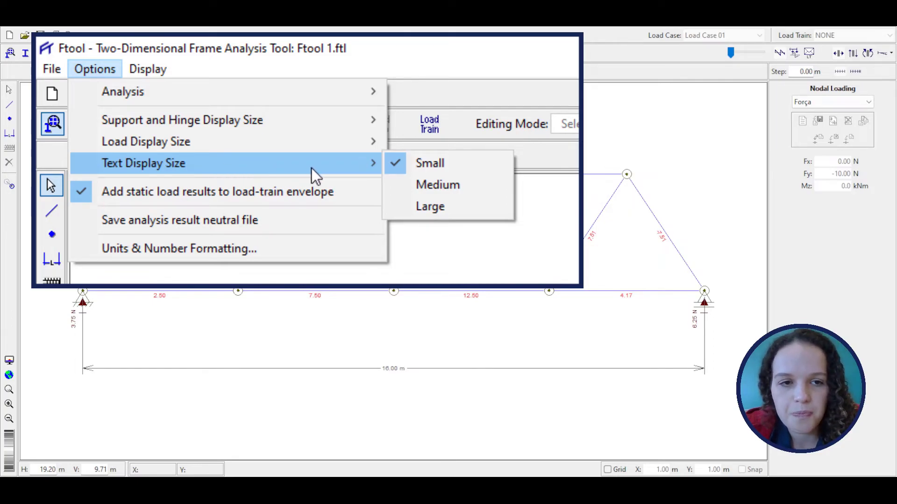
pyautogui.click(422, 206)
pyautogui.click(103, 73)
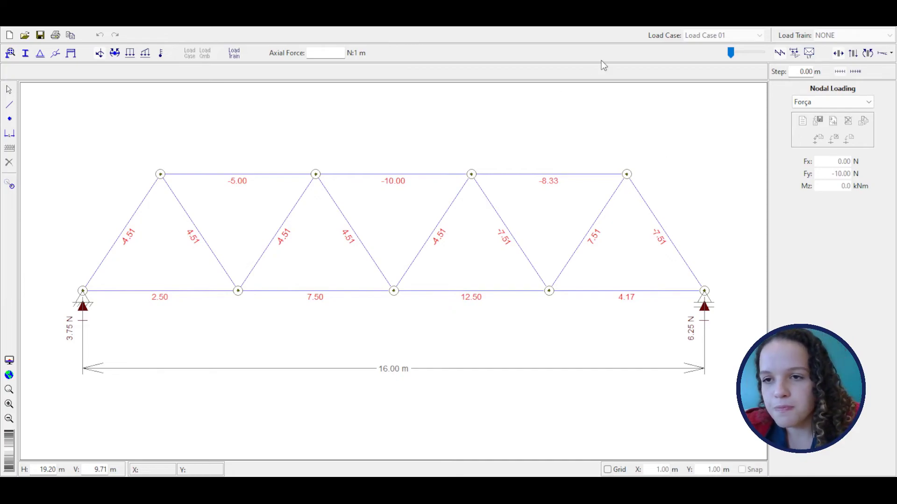
# - Display the truss's shear force diagram, followed by its bending moment diagram
pyautogui.click(852, 53)
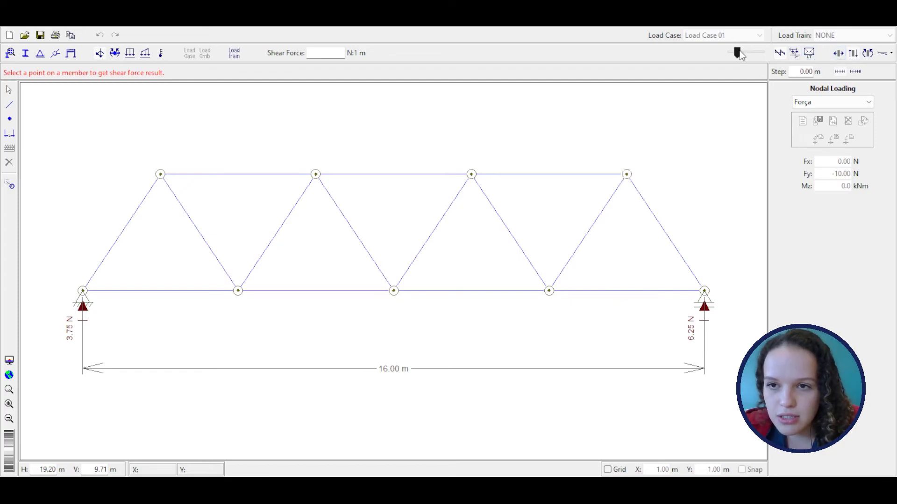
pyautogui.click(866, 55)
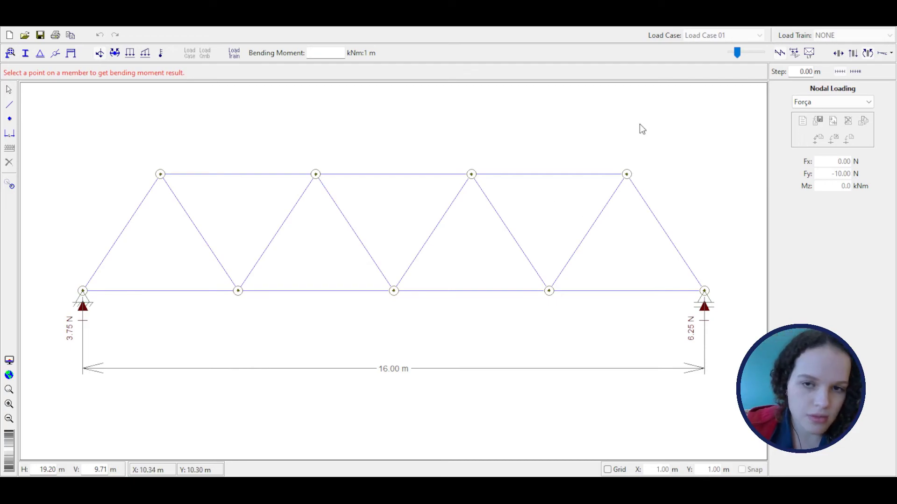
# - Display the deformed configuration of the truss and gradually reduce its deformed factor to 0.0
pyautogui.click(882, 53)
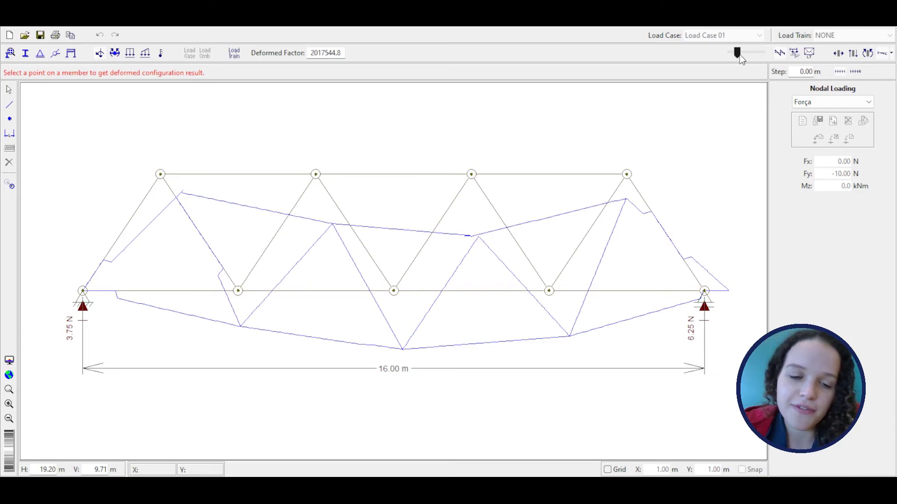
pyautogui.moveTo(739, 55); pyautogui.dragTo(735, 55)
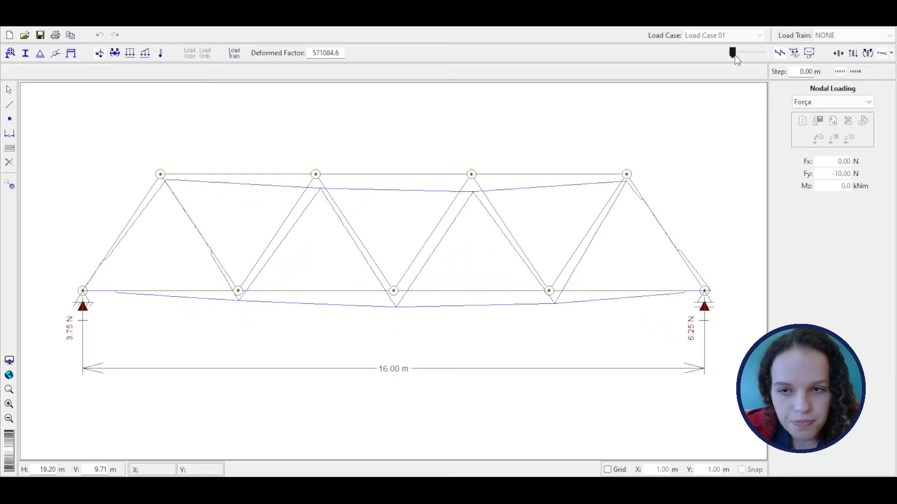
pyautogui.moveTo(735, 55)
pyautogui.mouseDown()
pyautogui.moveTo(756, 55)
pyautogui.moveTo(735, 58)
pyautogui.mouseUp()
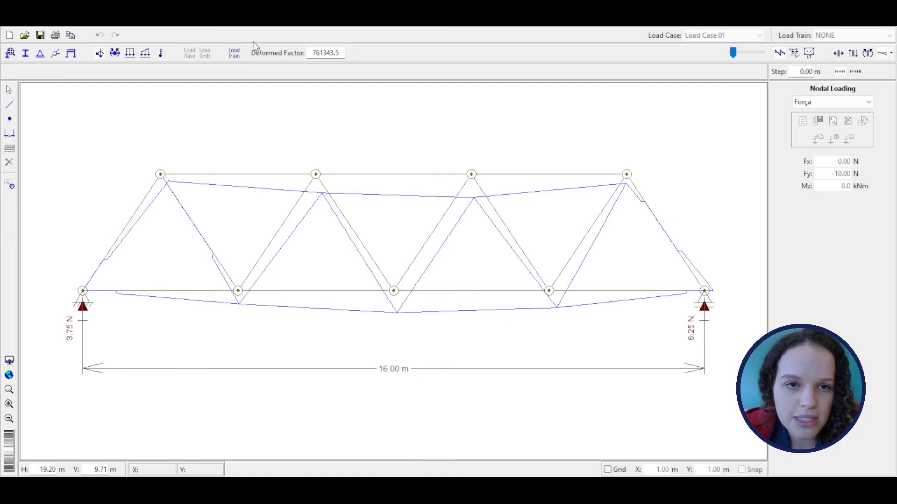
pyautogui.moveTo(734, 54); pyautogui.dragTo(732, 54)
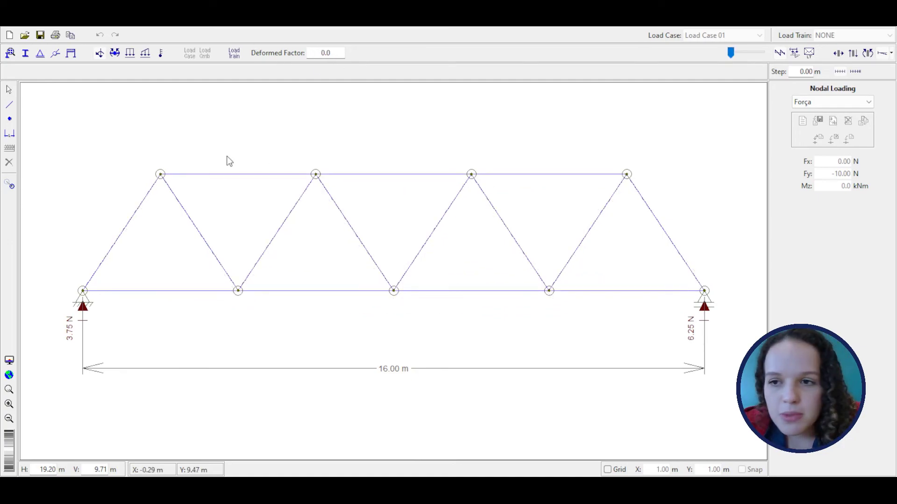
# - Return to the axial force results with the diagram scale reduced to its minimum
pyautogui.click(837, 56)
pyautogui.moveTo(738, 55); pyautogui.dragTo(722, 52)
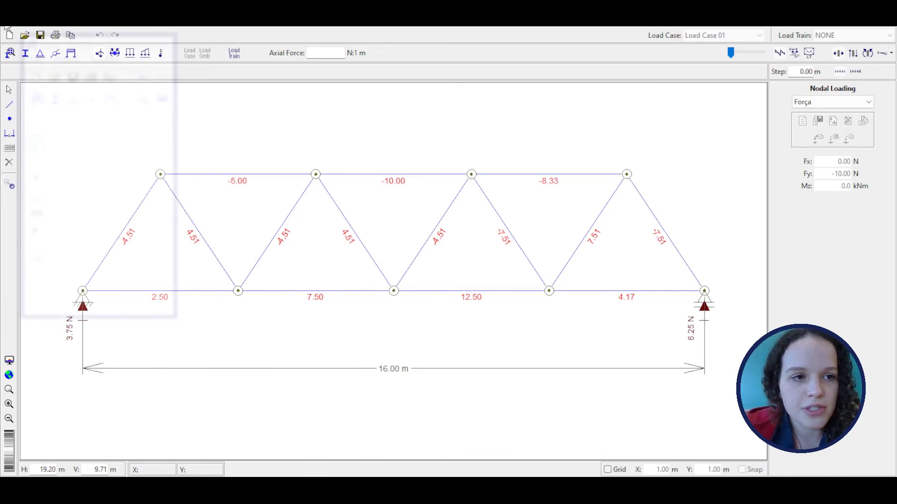
pyautogui.click(35, 59)
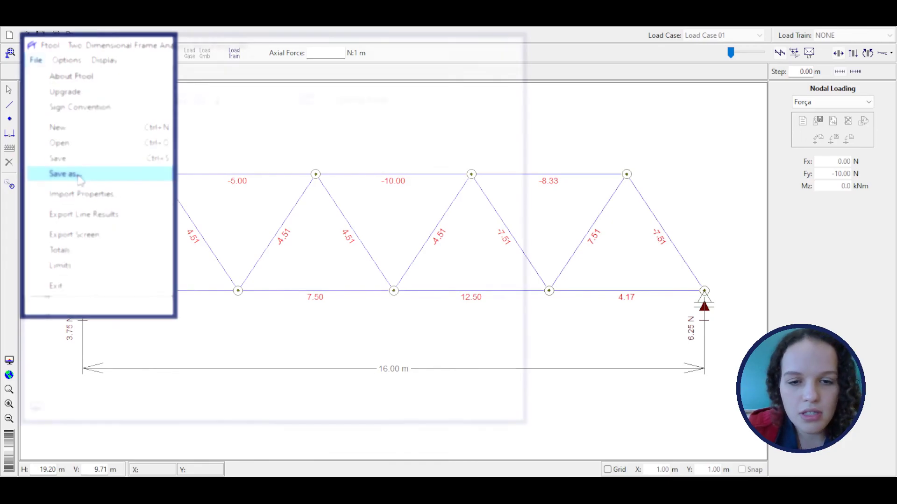
pyautogui.click(78, 175)
pyautogui.click(247, 378)
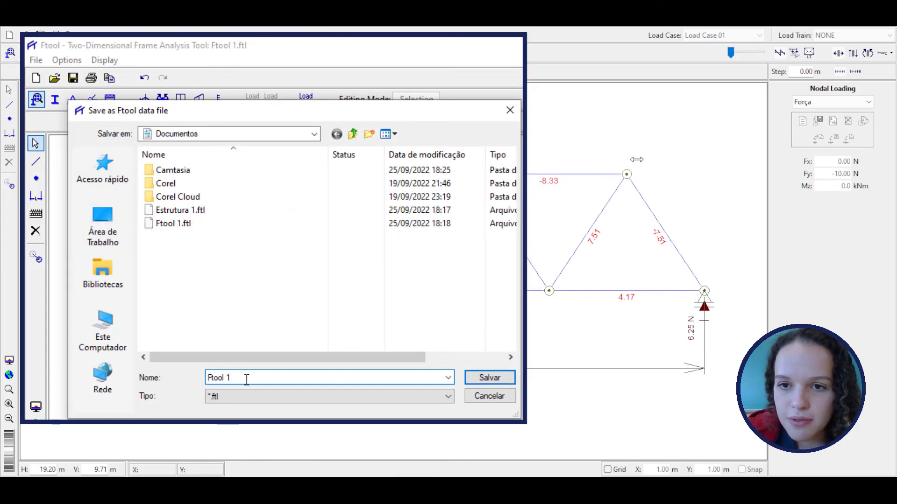
pyautogui.click(489, 396)
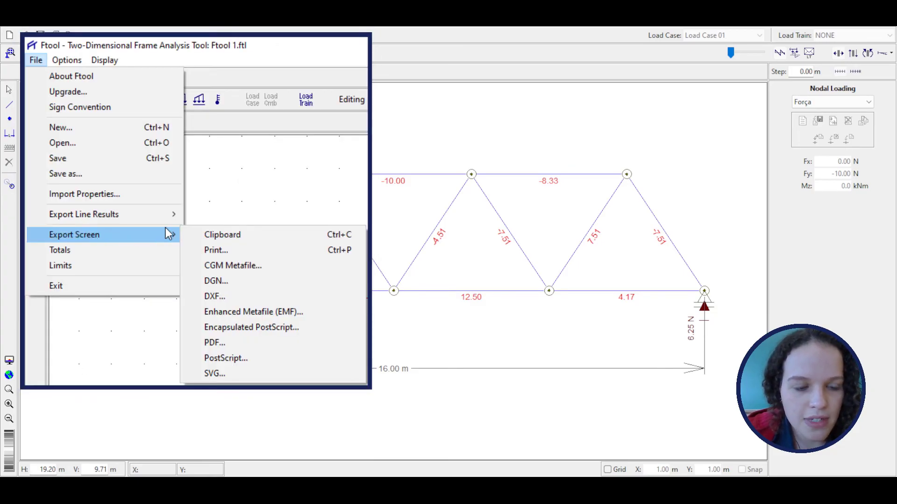
# - Export the axial force screen as a PDF file named PDF Ftool in the Documentos folder
pyautogui.click(225, 345)
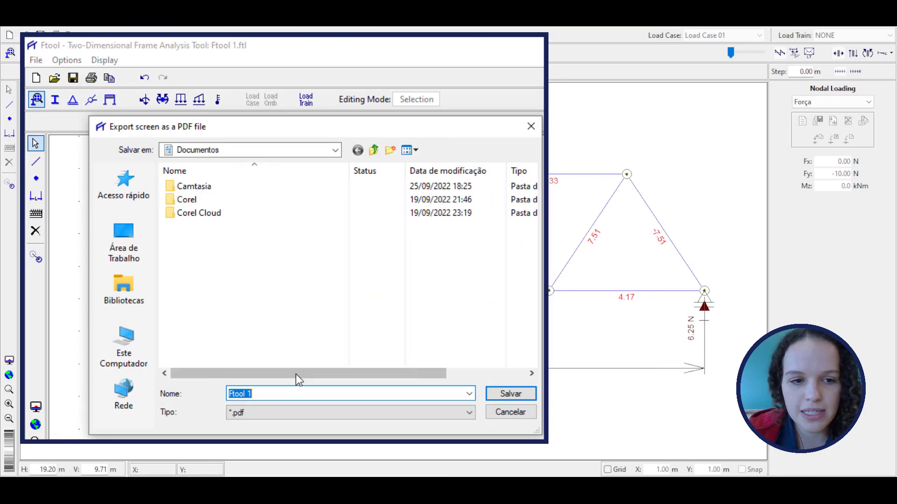
pyautogui.write('PDF Ff')
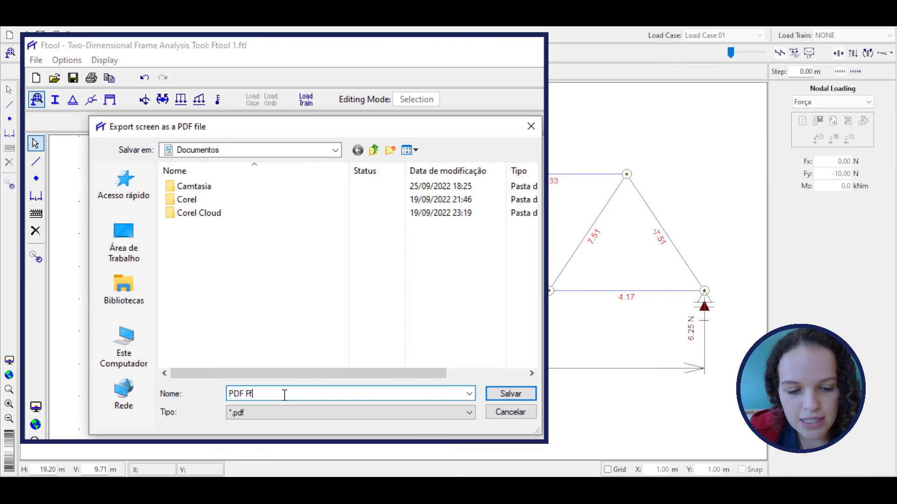
pyautogui.write('ool')
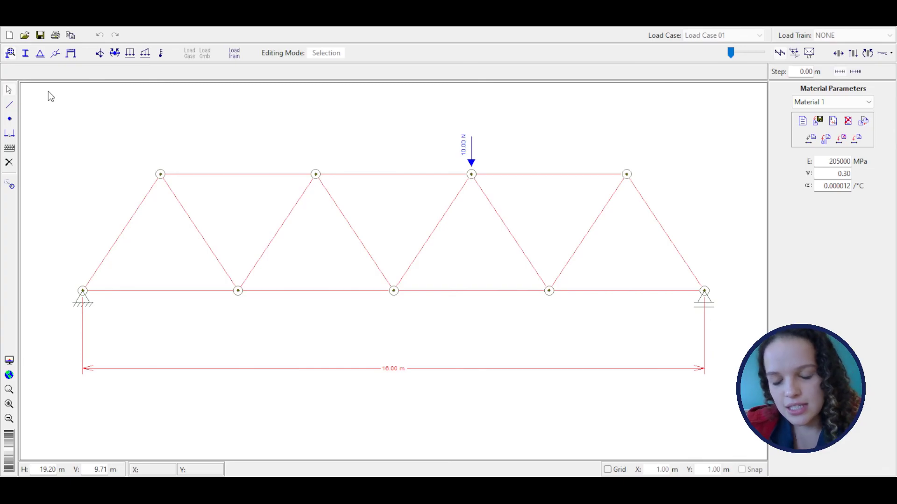
# - Open the saved truss model Ftool 1.ftl from the Documentos folder
pyautogui.click(36, 61)
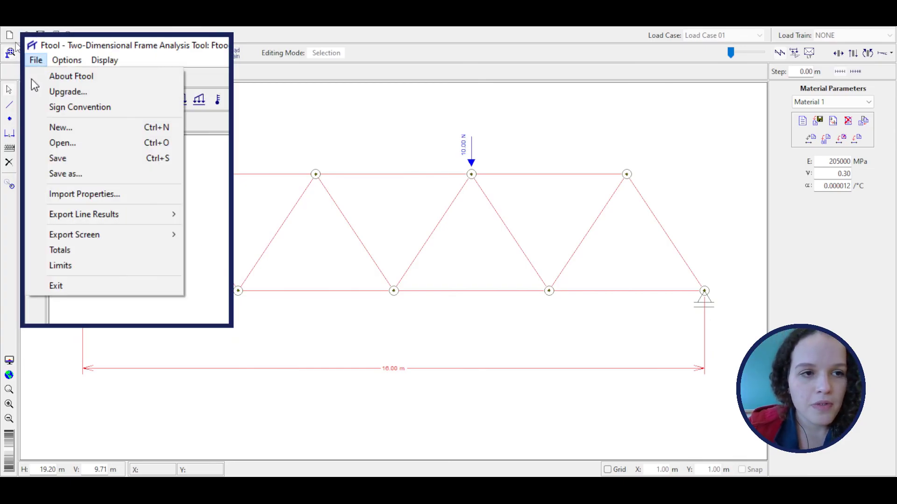
pyautogui.click(62, 143)
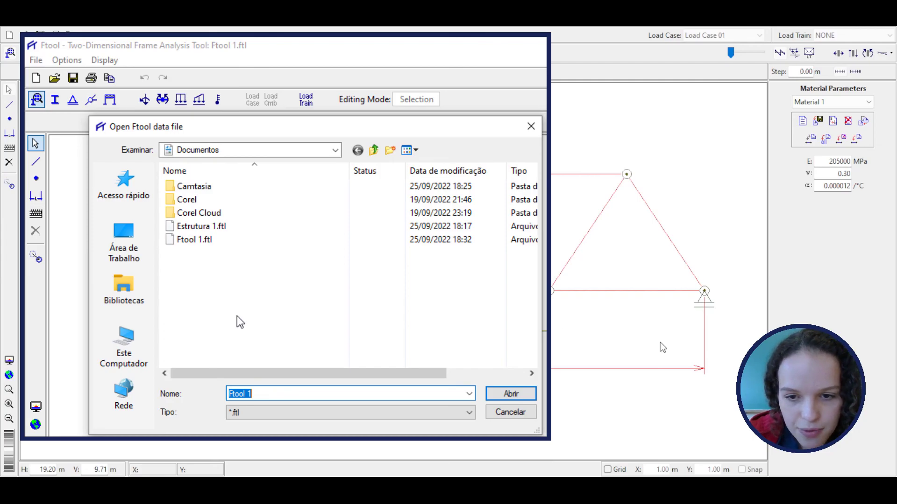
pyautogui.doubleClick(229, 247)
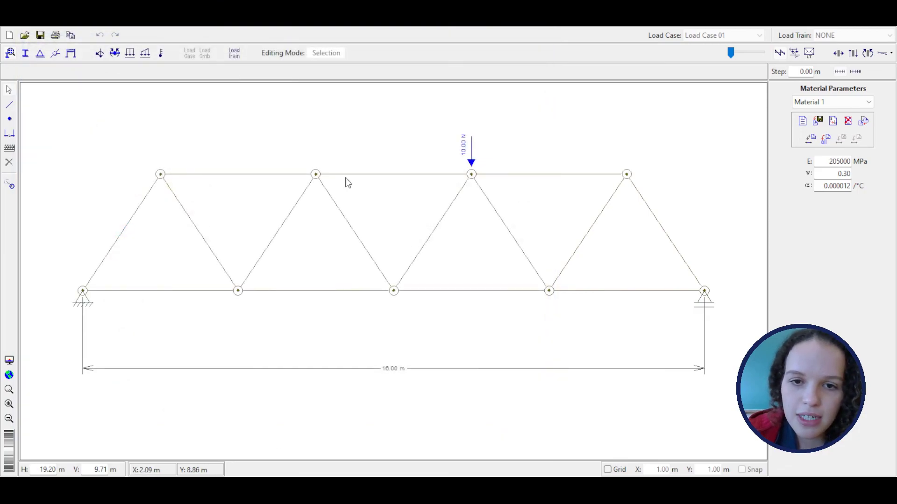